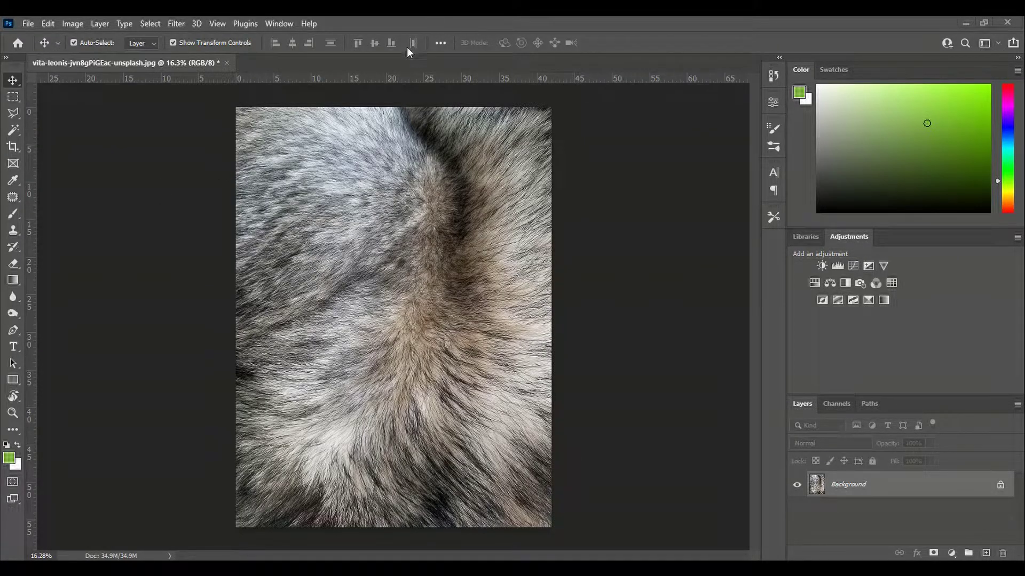
- Add a white 'Z2N' text layer at the canvas centre, correcting the n to uppercase
click(14, 348)
click(43, 347)
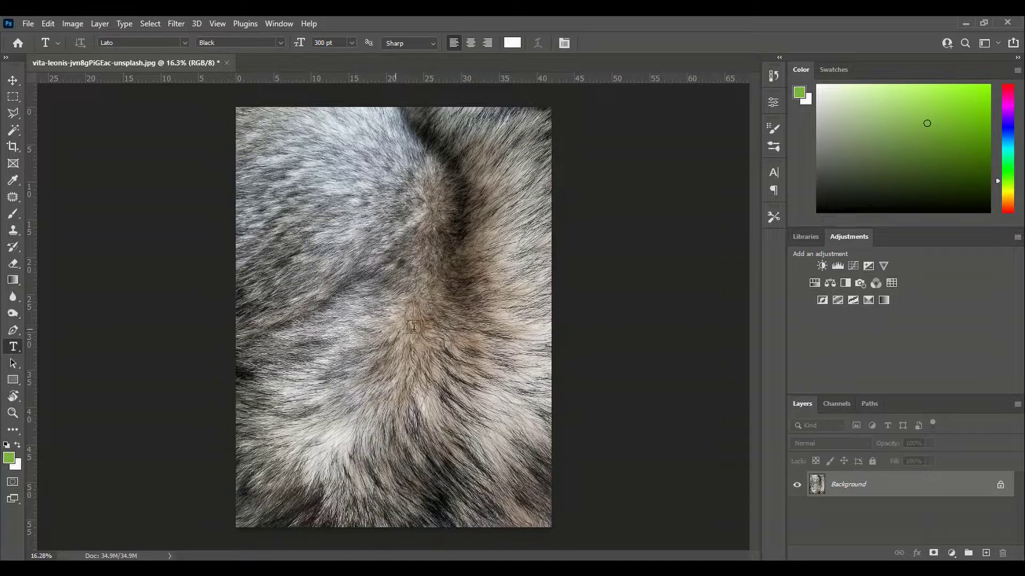
click(395, 328)
text(Z)
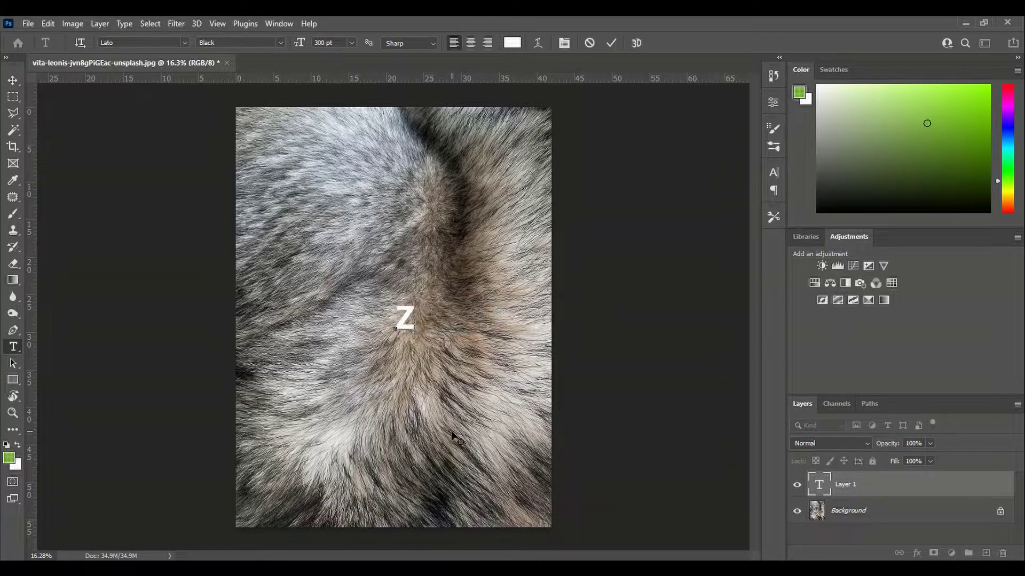
text(2n)
key(ctrl+a)
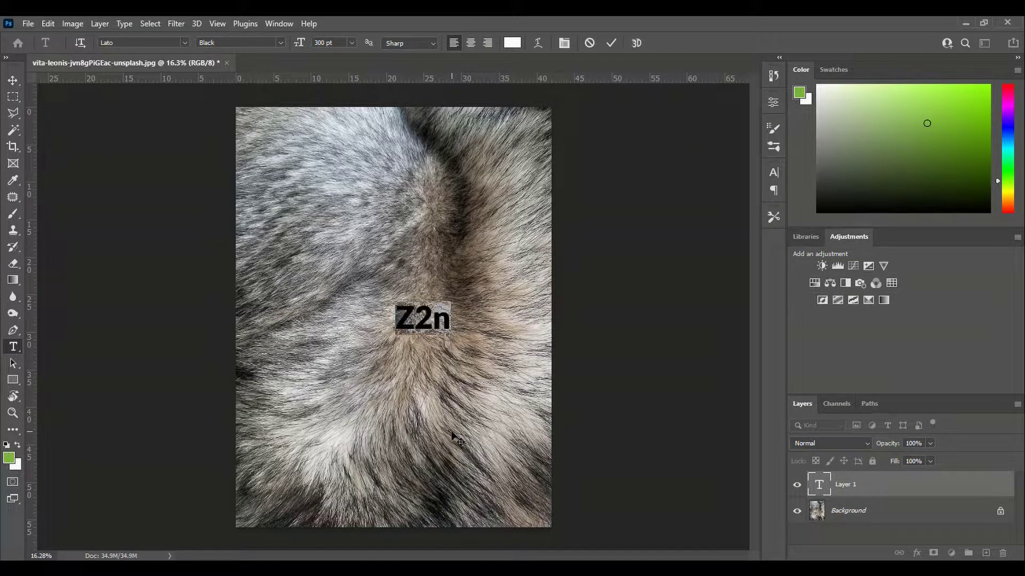
click(438, 319)
drag(437, 318, 454, 320)
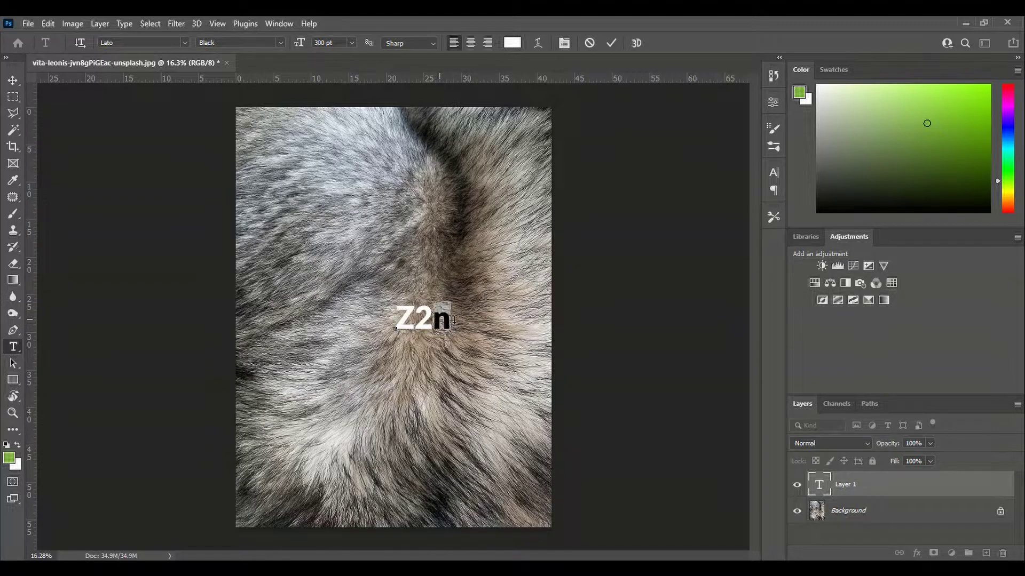
text(N)
key(ctrl+a)
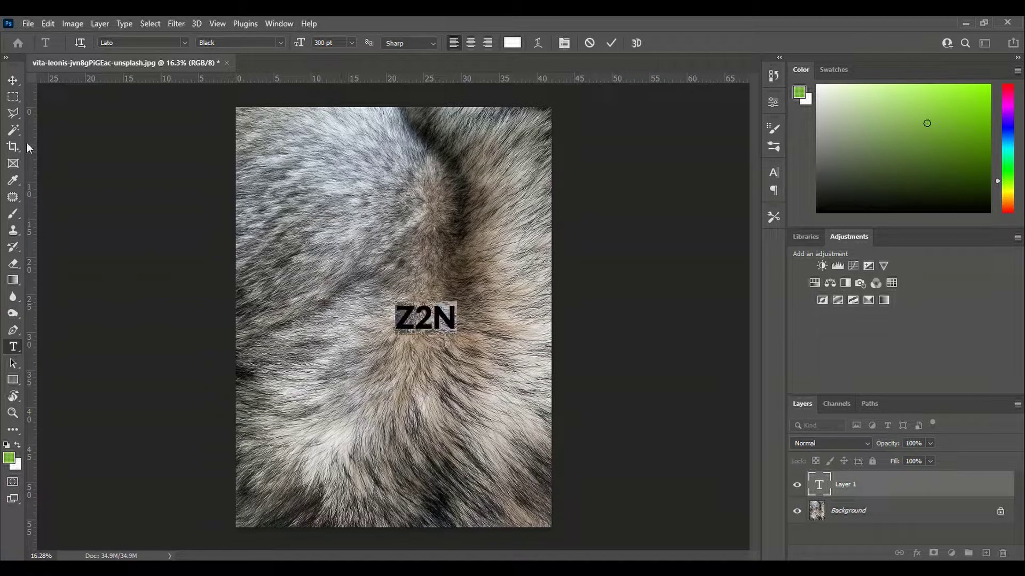
click(13, 80)
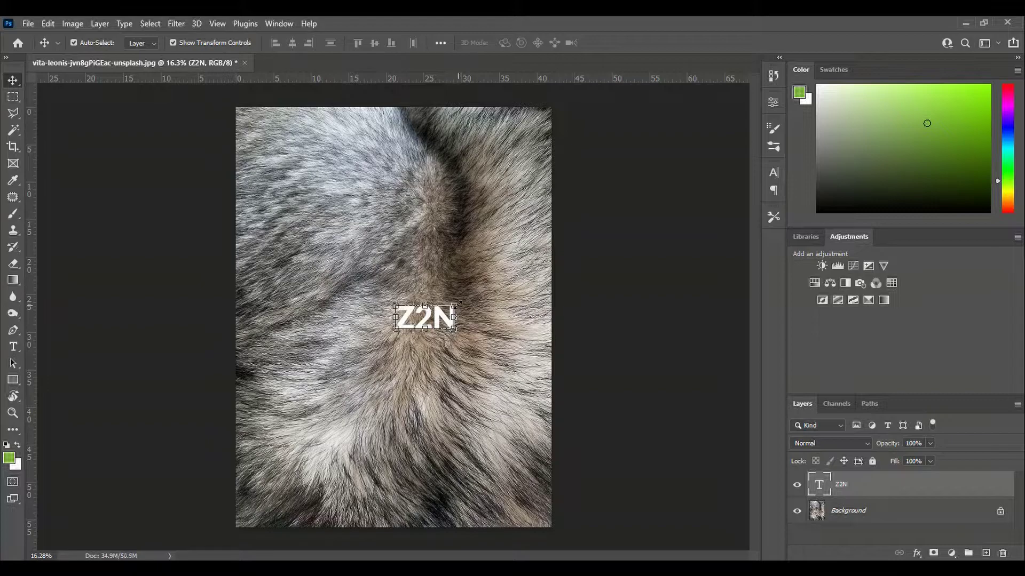
- Scale the Z2N text up to about 391% and move it to the lower middle of the image
key(ctrl+t)
drag(458, 300, 644, 219)
drag(522, 263, 398, 400)
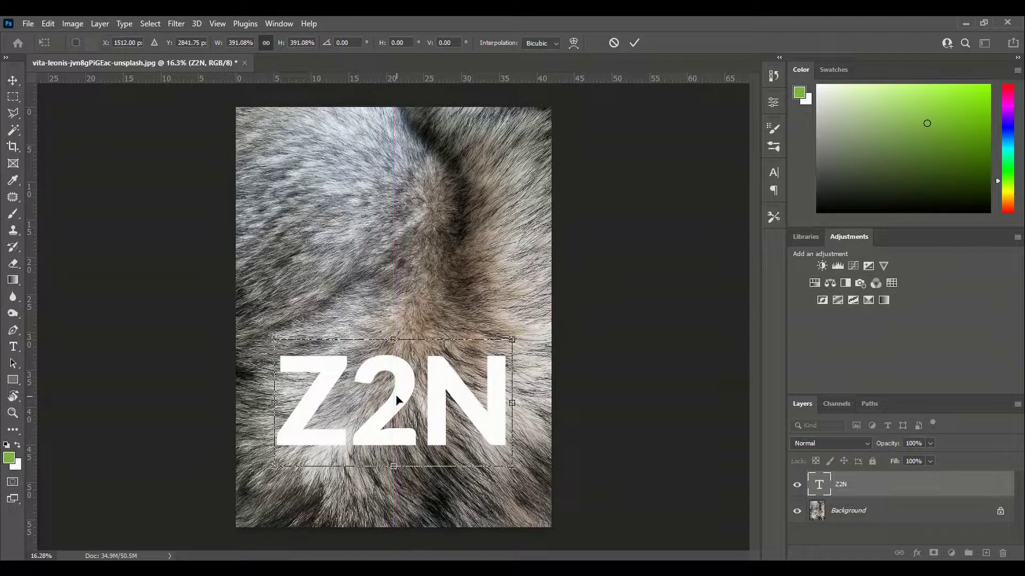
key(Return)
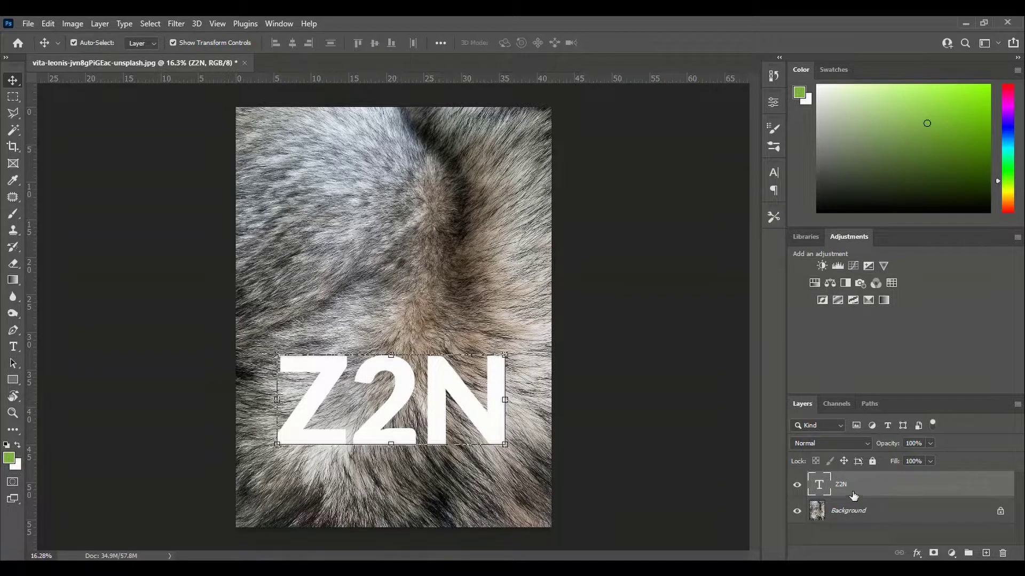
key(ctrl)
- Duplicate the fur Background layer and move the copy above the Z2N text layer
click(866, 513)
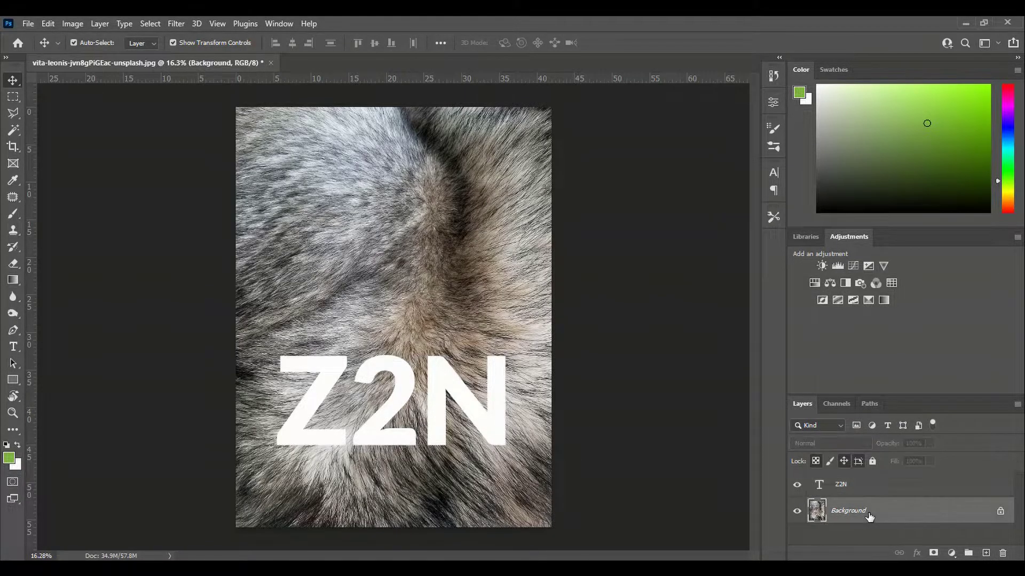
key(ctrl+j)
drag(868, 514, 864, 480)
scroll(886, 506, down, 1)
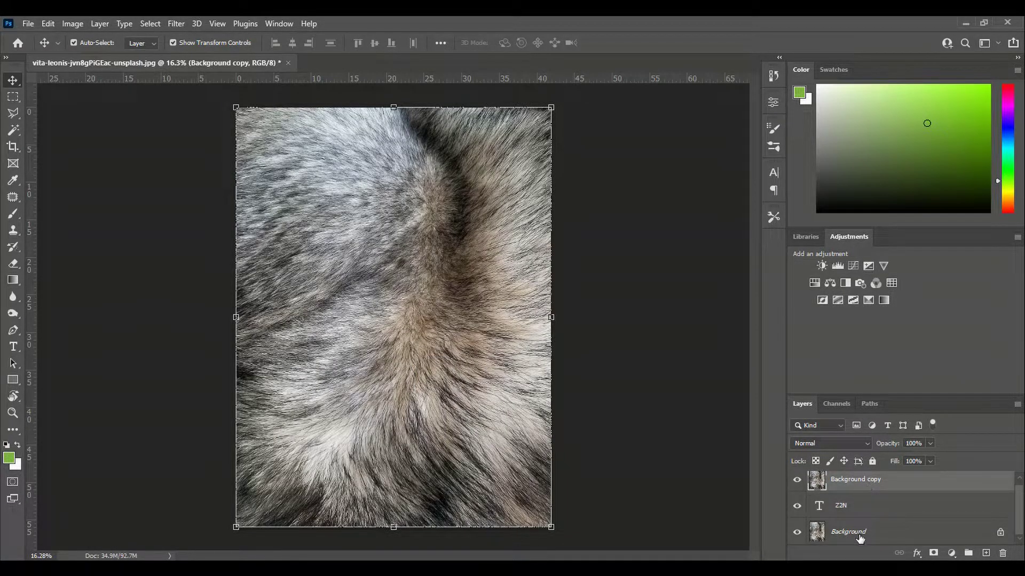
- Fill the original Background layer with a green gradient
click(859, 534)
click(13, 281)
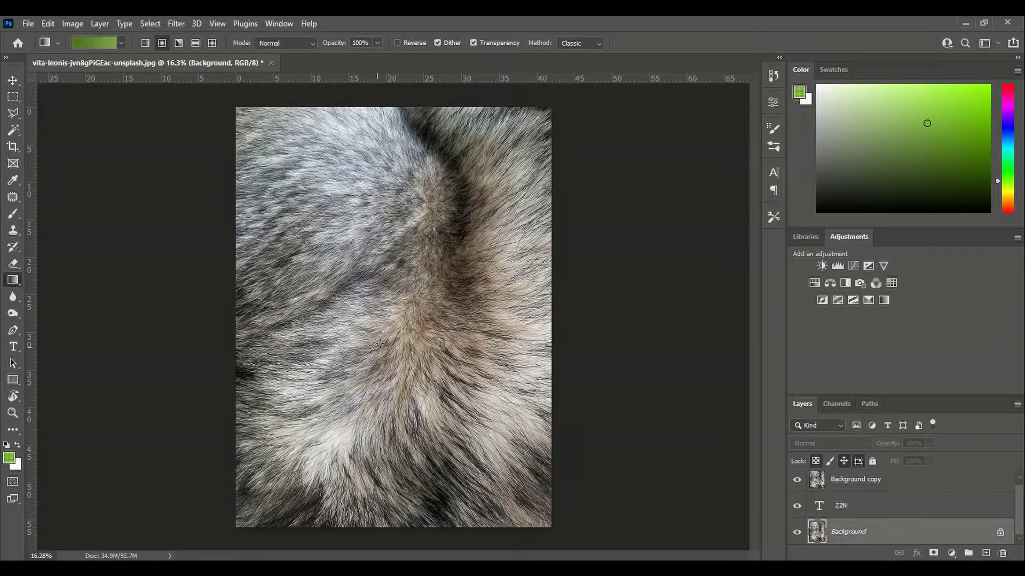
drag(379, 305, 248, 511)
- Select the Z2N letter shapes, hide the text layer, and make the fur copy active
ctrl+click(818, 506)
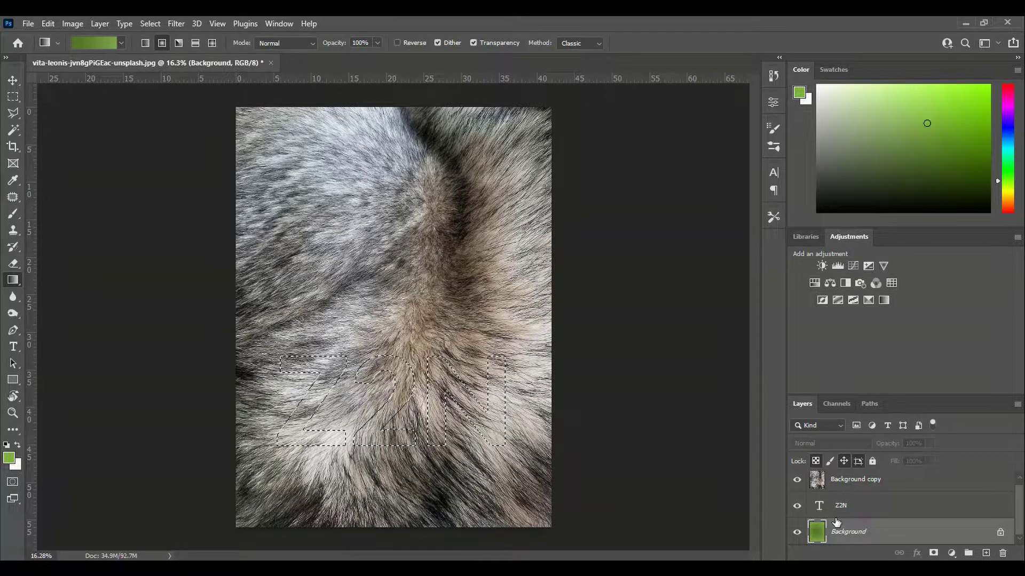
click(796, 506)
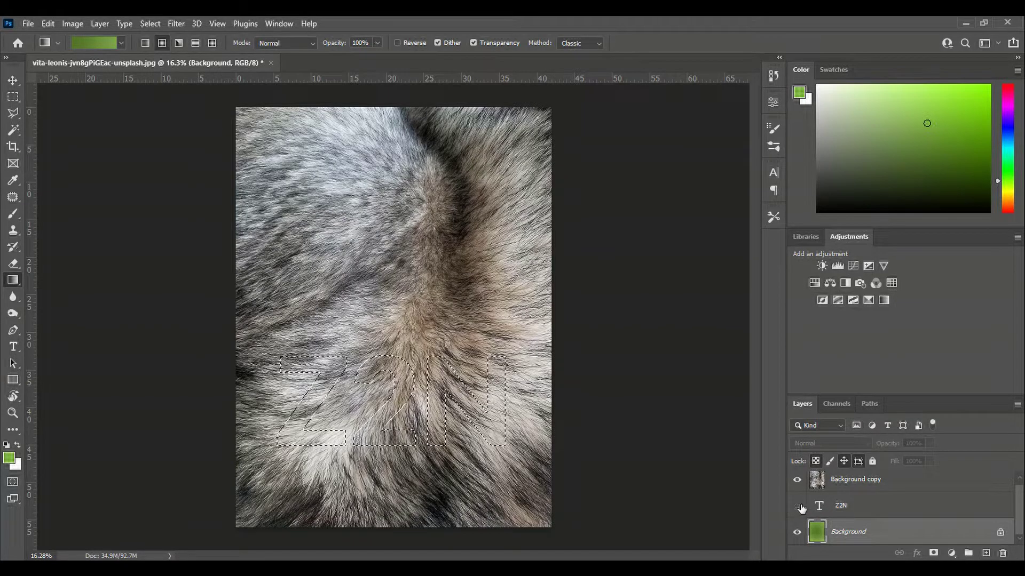
click(829, 481)
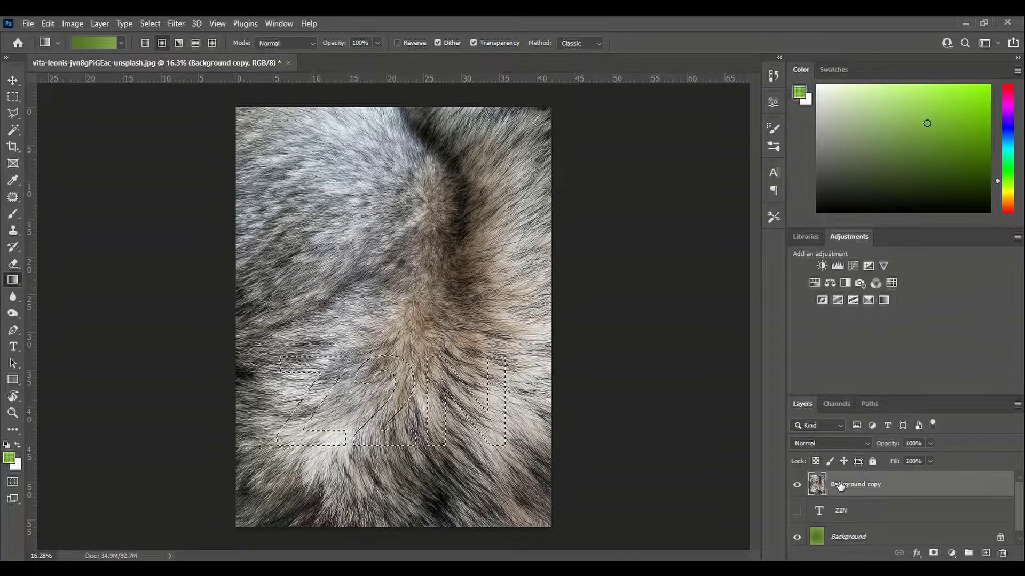
- Add a layer mask to the fur copy so fur shows only inside the Z2N letters
click(934, 554)
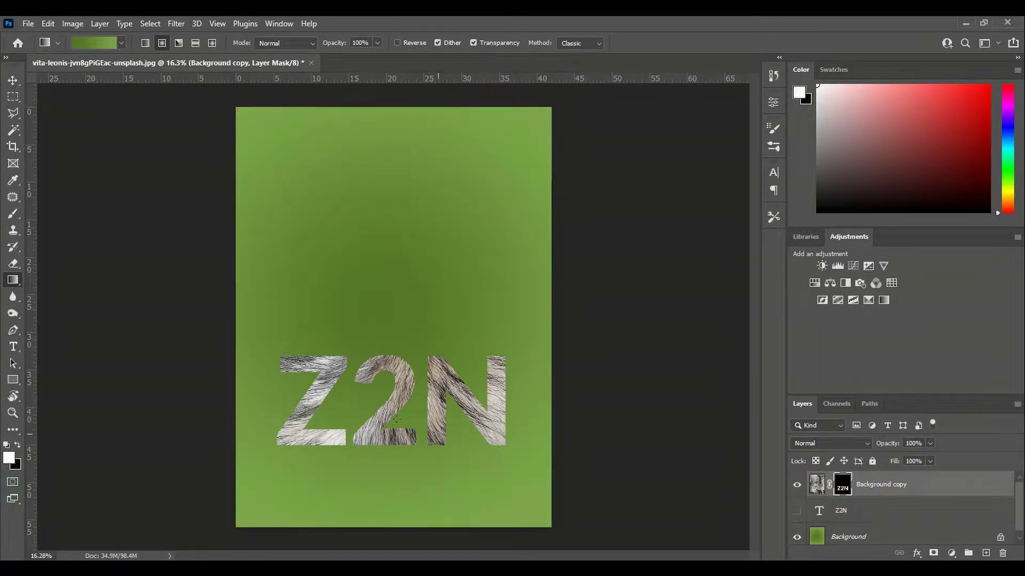
scroll(456, 429, up, 5)
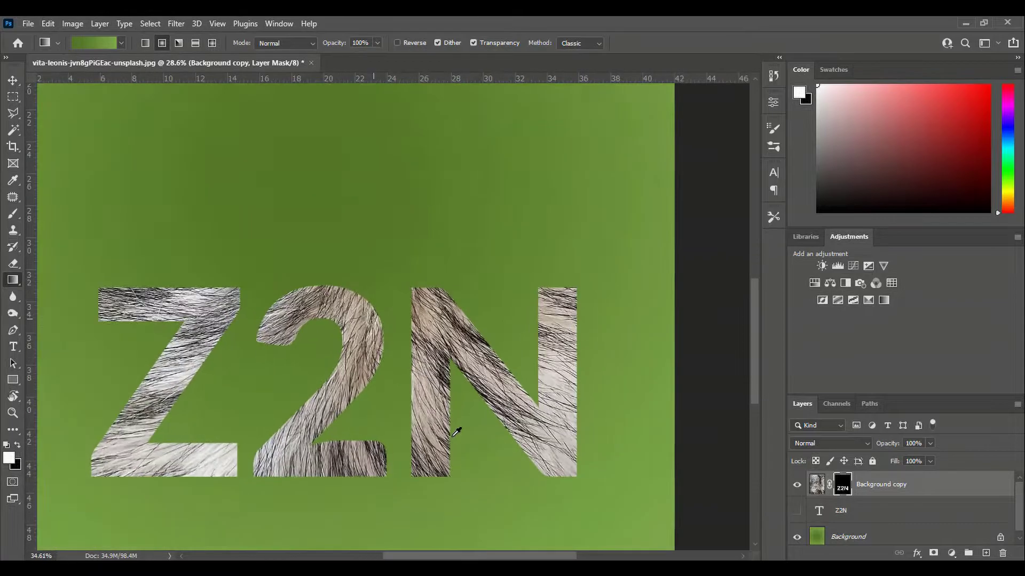
click(14, 214)
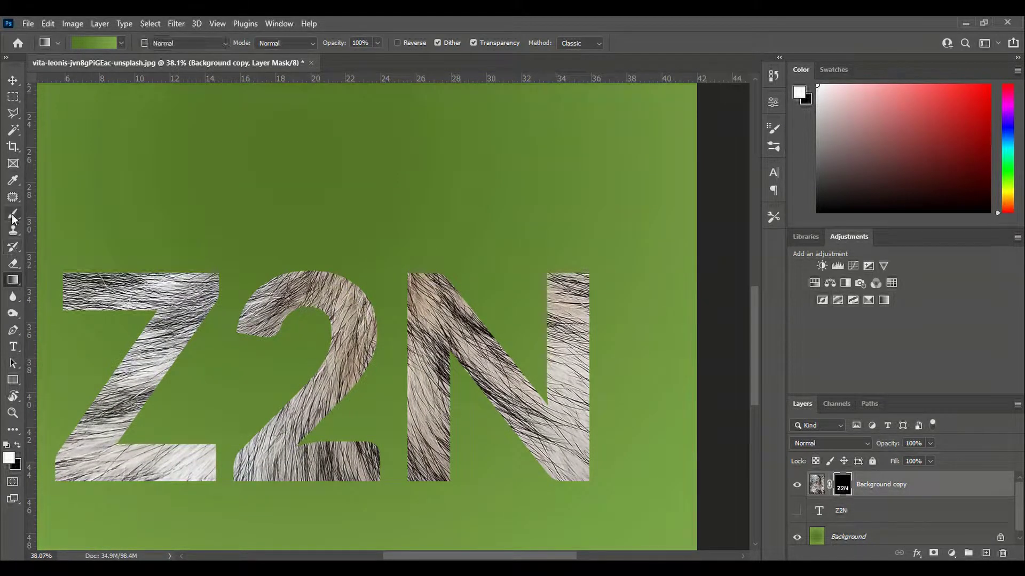
- Choose the Dune Grass brush (112 px) from the brush presets list
right_click(273, 164)
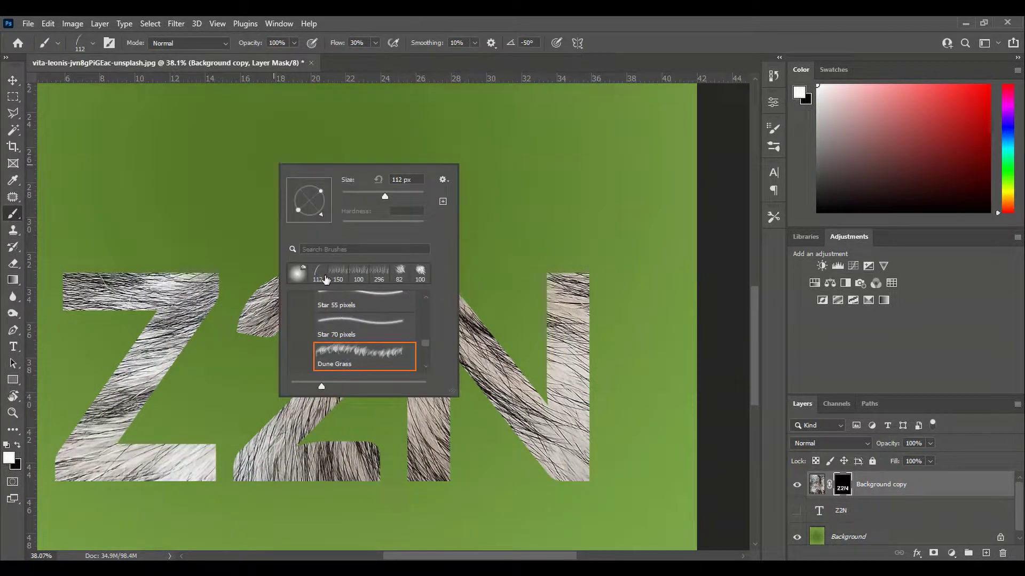
scroll(361, 333, up, 5)
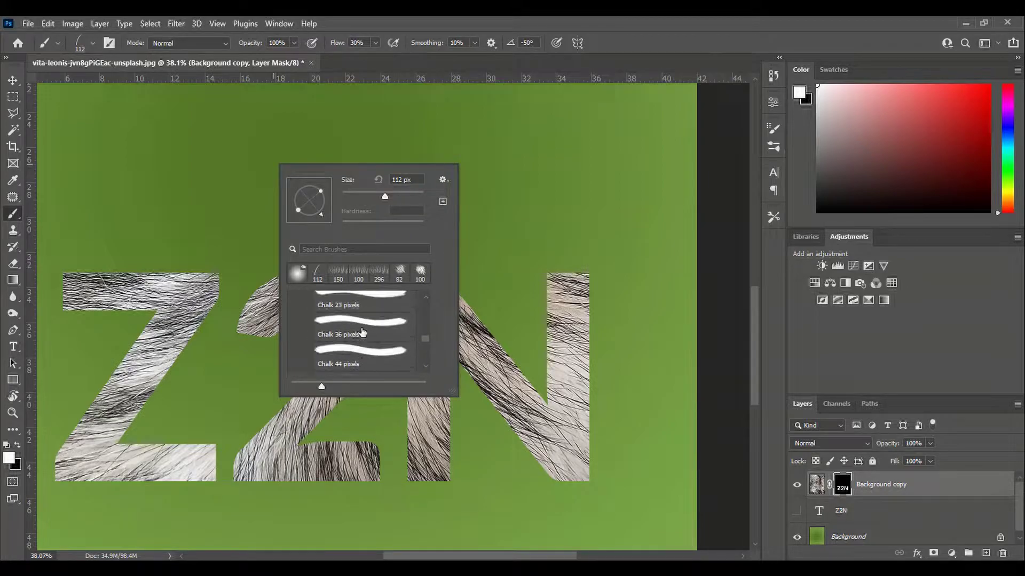
scroll(362, 333, up, 5)
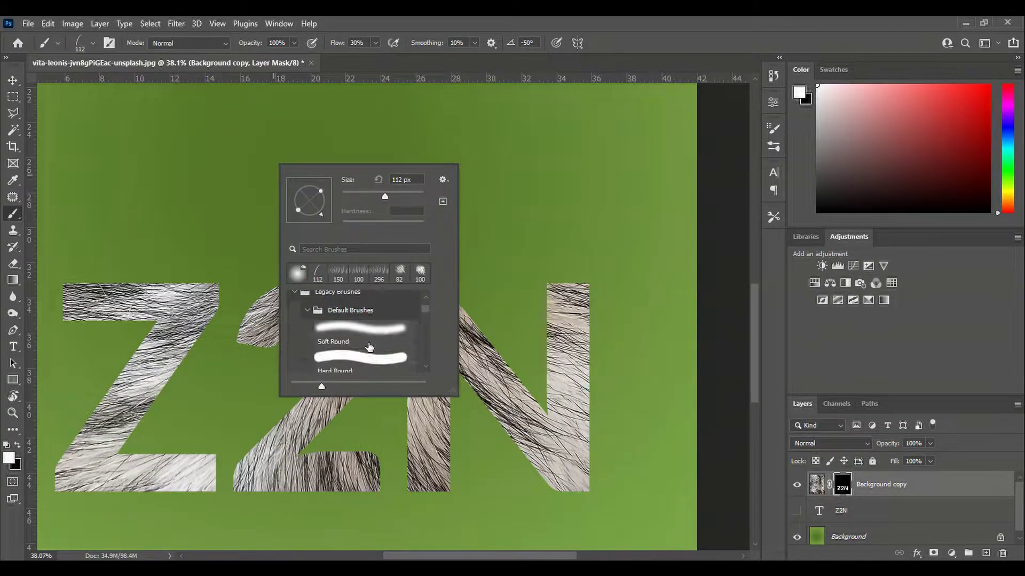
scroll(369, 342, down, 2)
scroll(369, 334, down, 10)
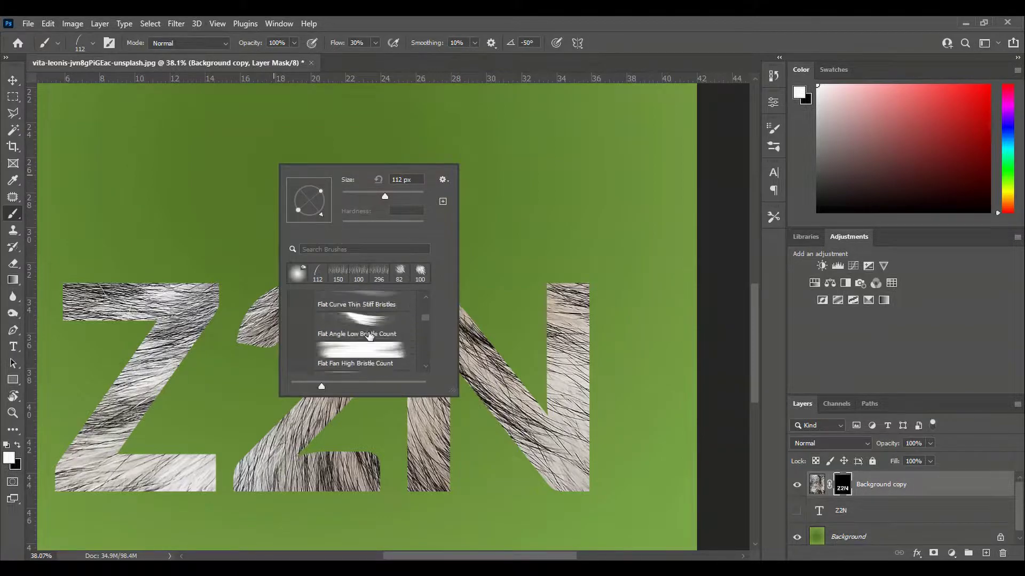
scroll(370, 338, down, 10)
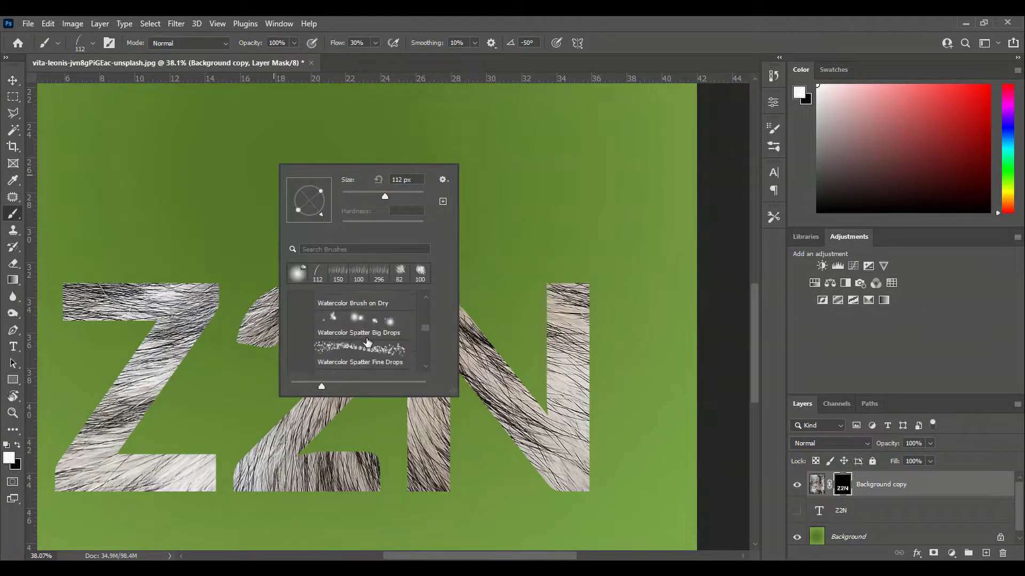
scroll(367, 345, down, 10)
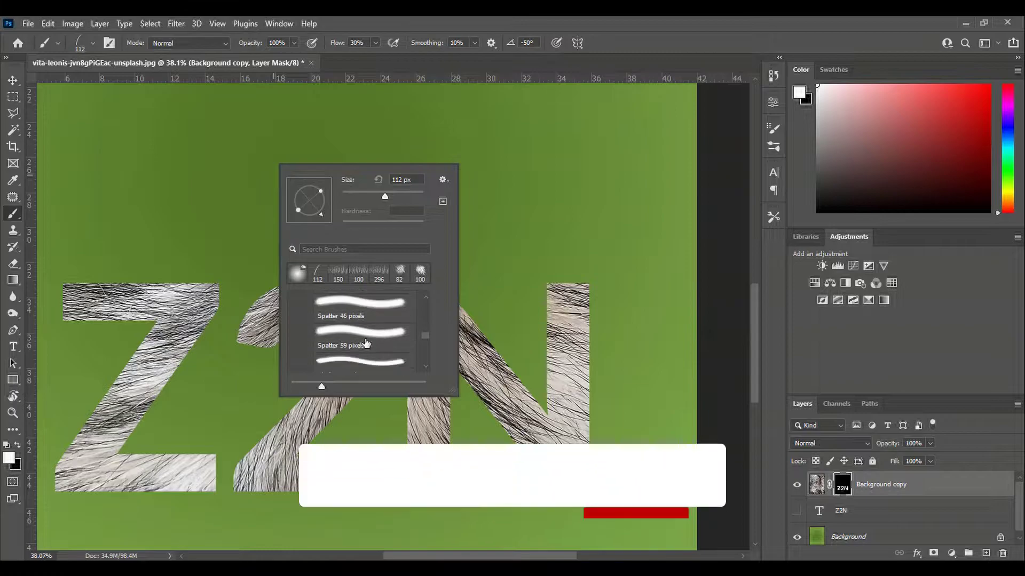
scroll(366, 347, down, 5)
click(349, 329)
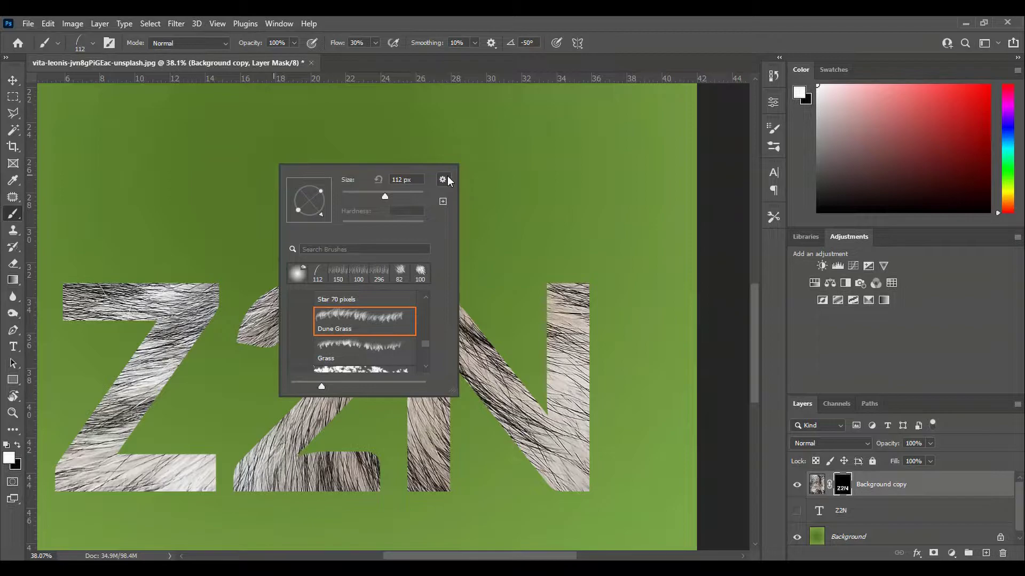
click(442, 180)
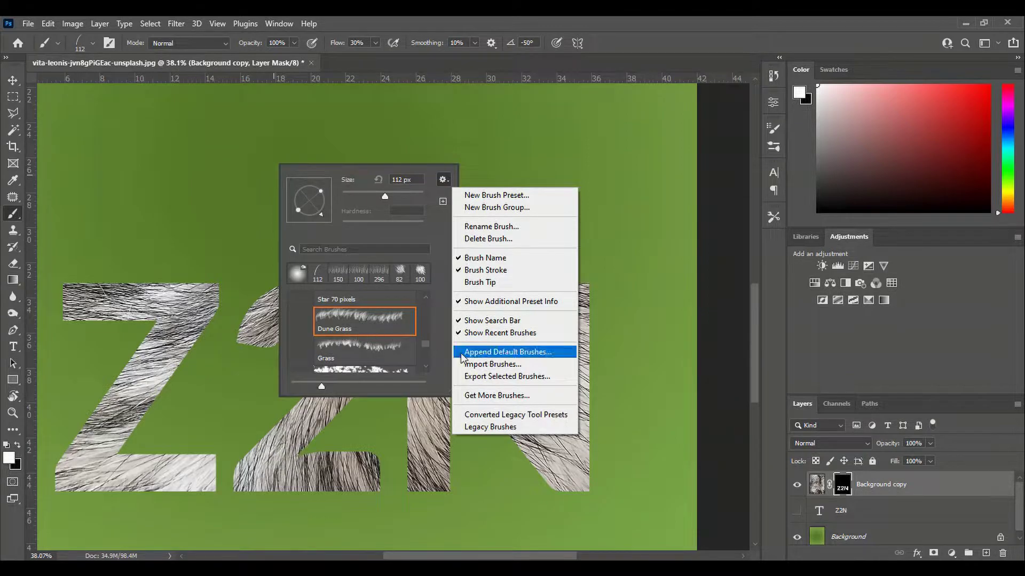
click(438, 336)
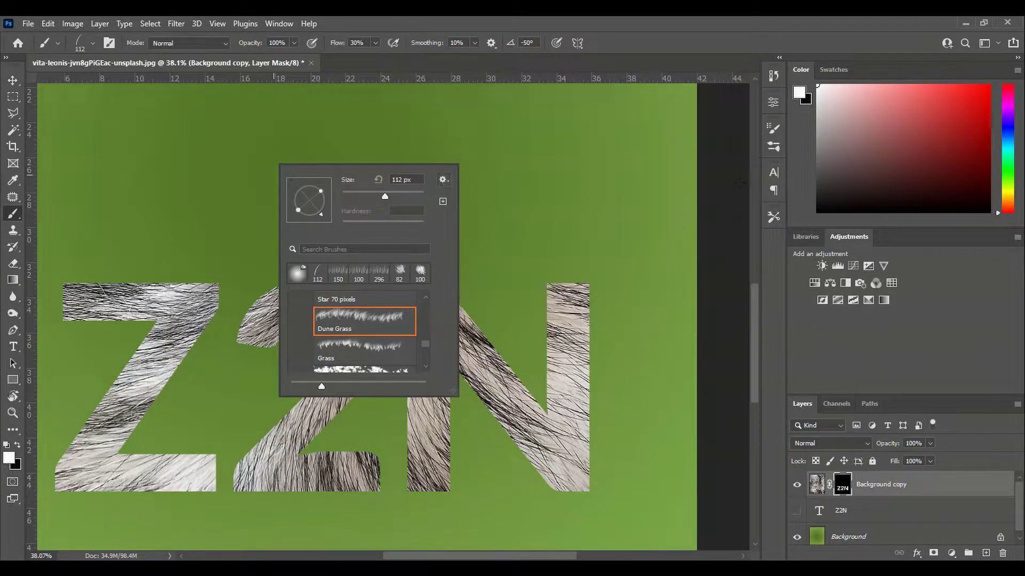
click(776, 272)
- Set the Dune Grass brush spacing to 9% and review its Shape Dynamics and Scattering
click(774, 128)
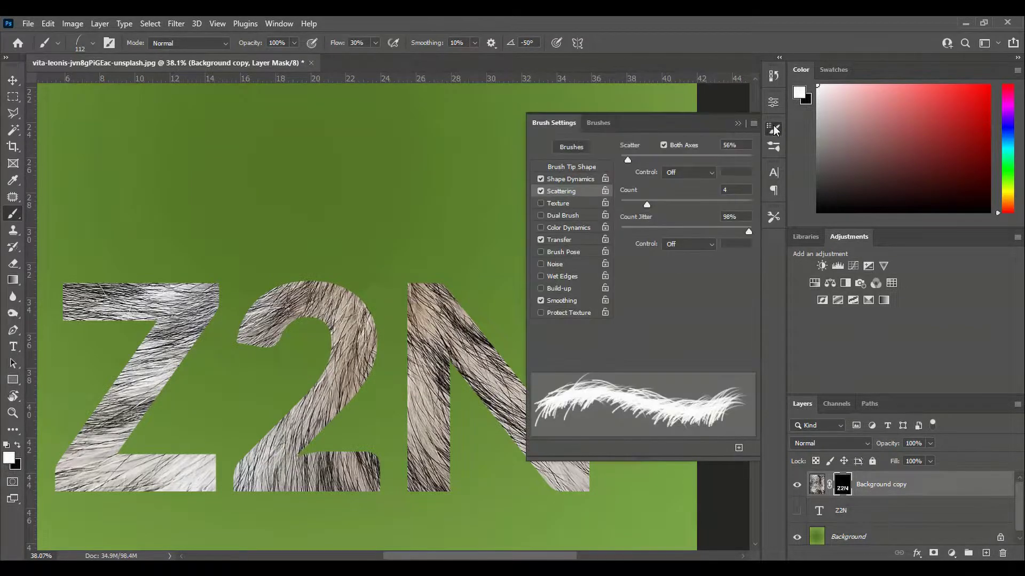
click(589, 169)
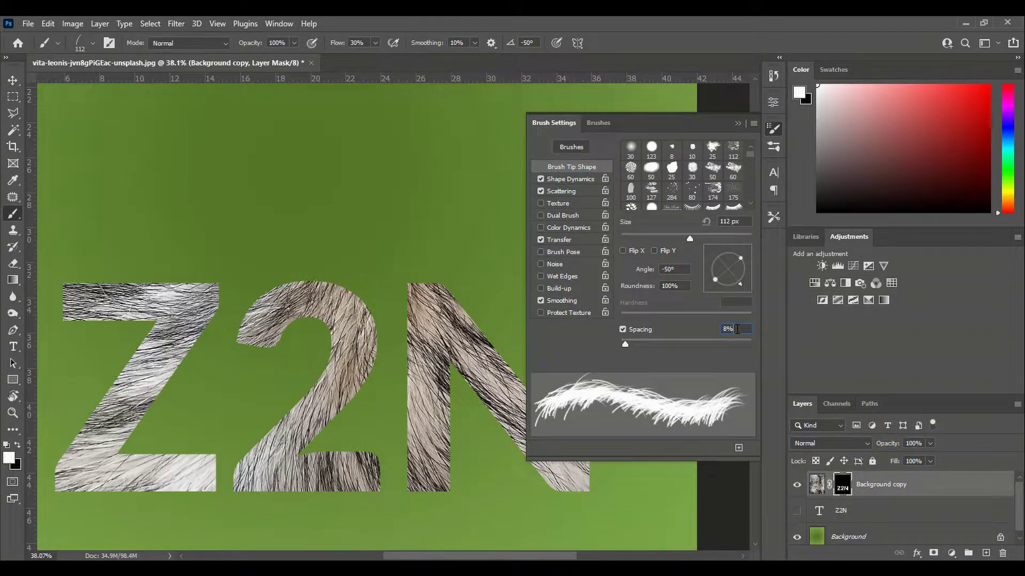
key(Up)
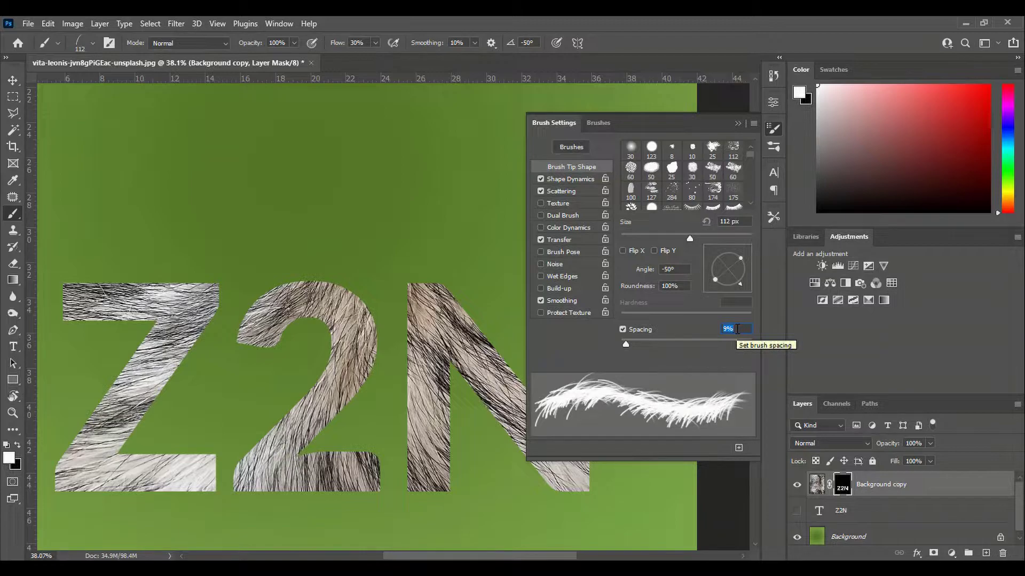
click(571, 180)
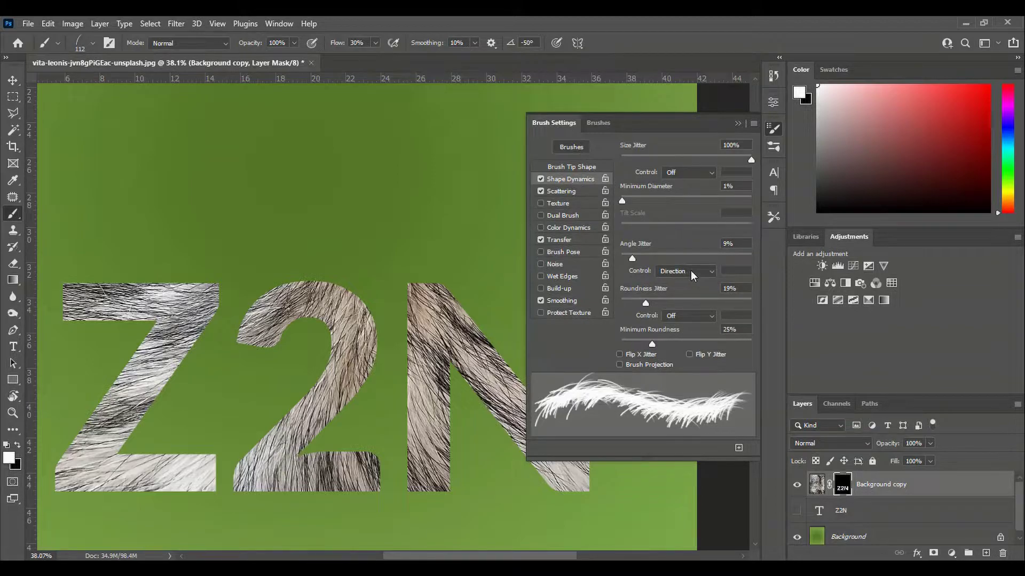
click(572, 194)
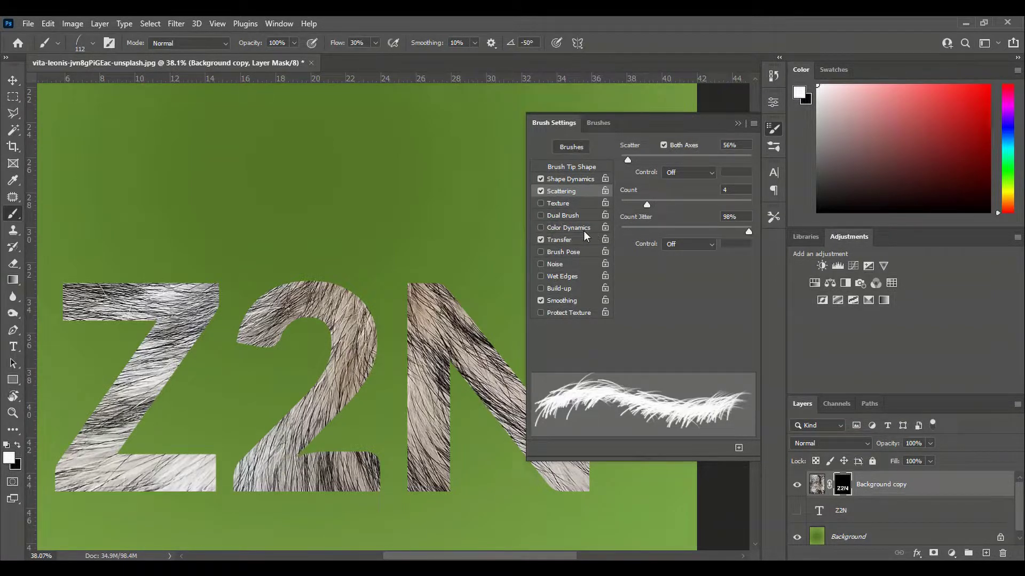
click(738, 126)
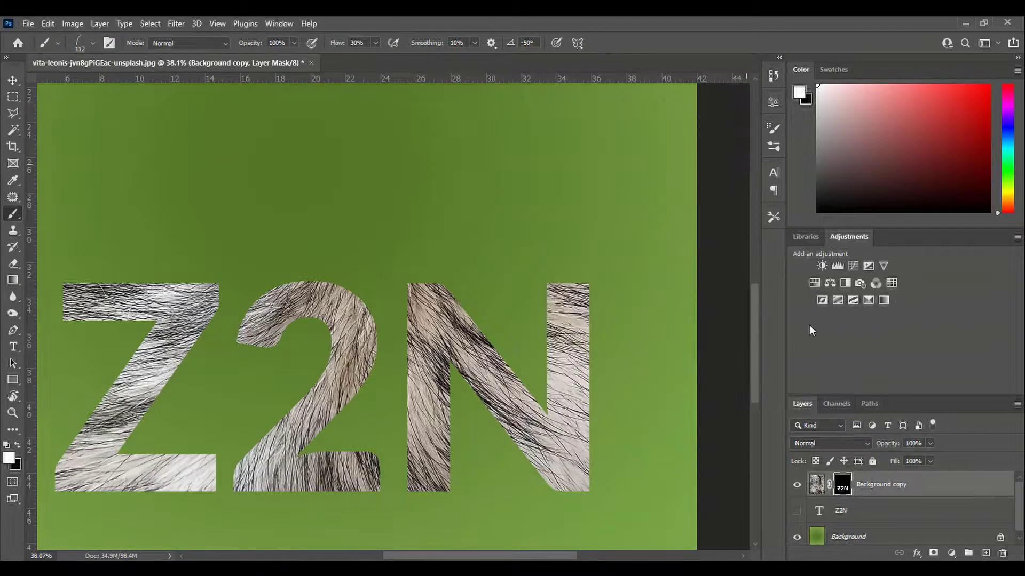
- Turn the mask's Z2N letter selection into a work path at 2.0 px tolerance
ctrl+click(843, 490)
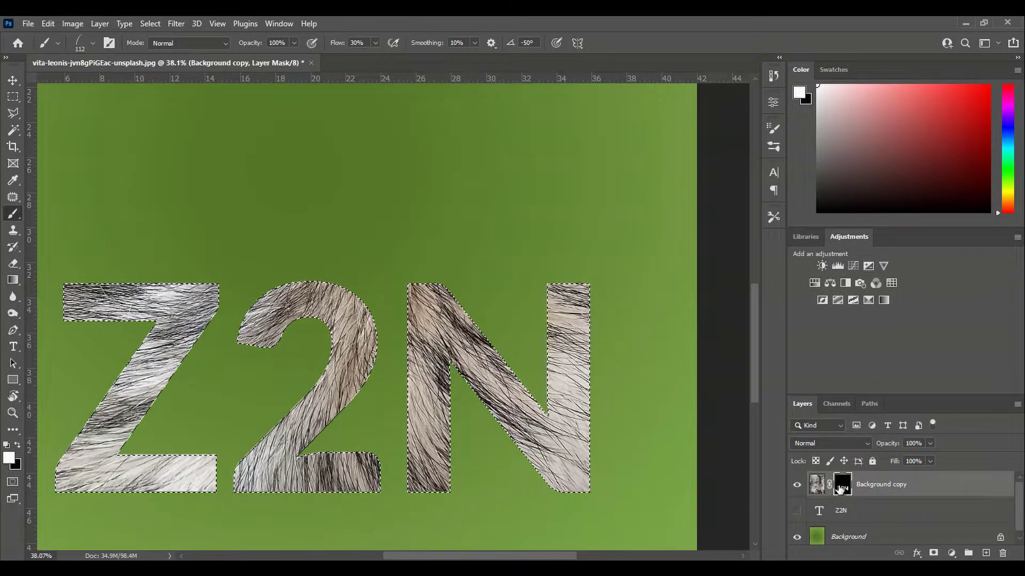
click(866, 411)
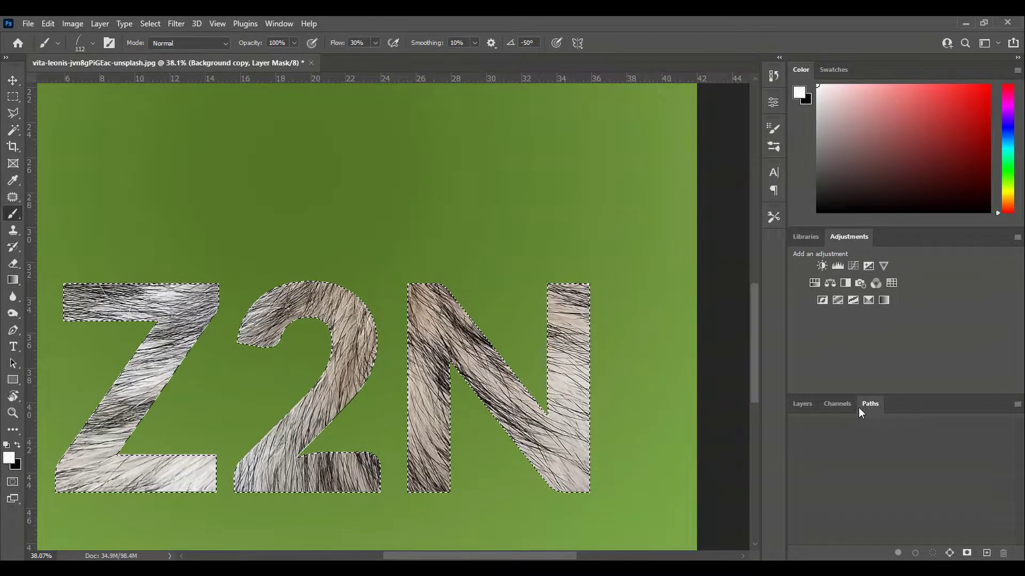
click(1018, 405)
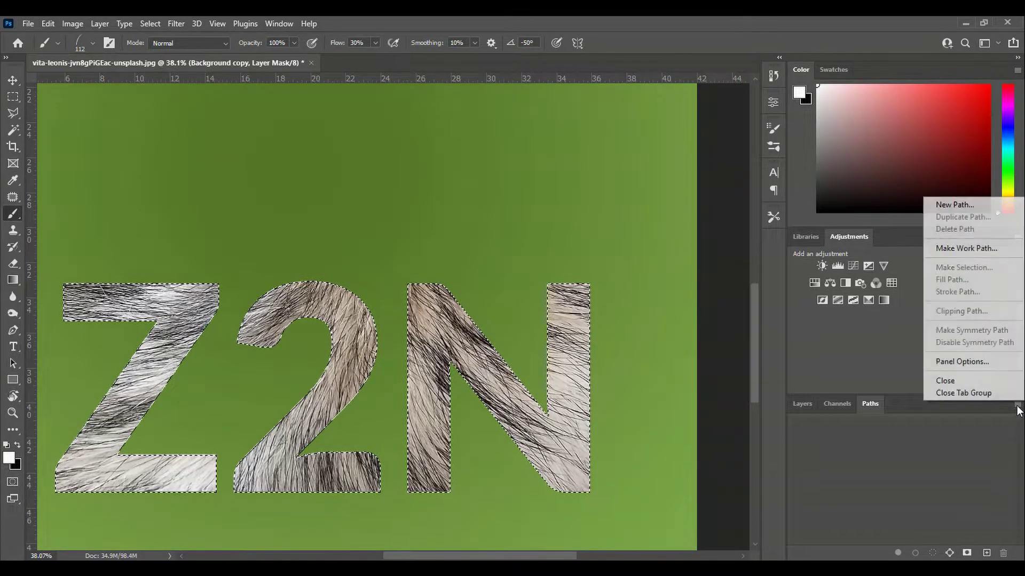
click(974, 250)
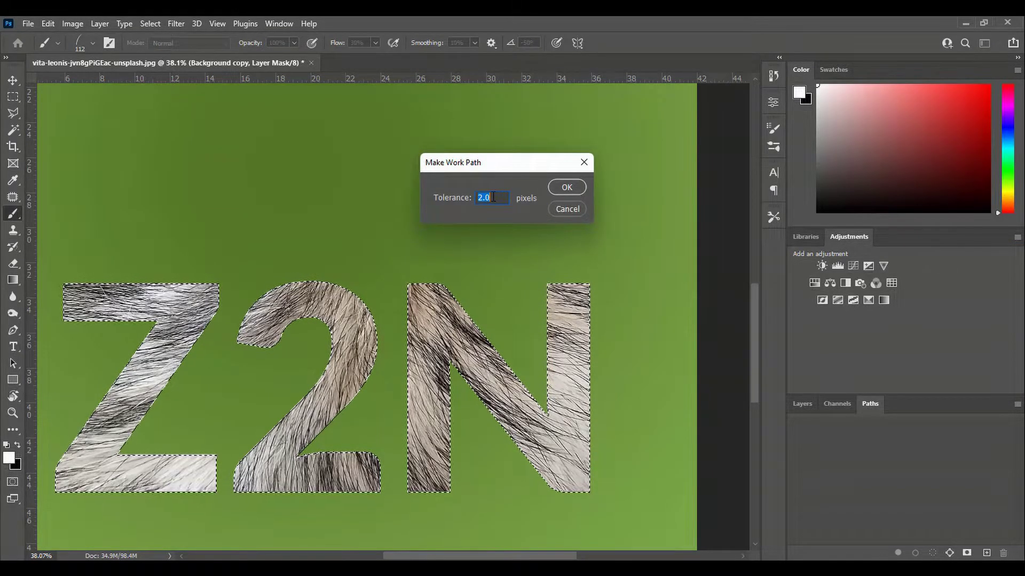
click(575, 188)
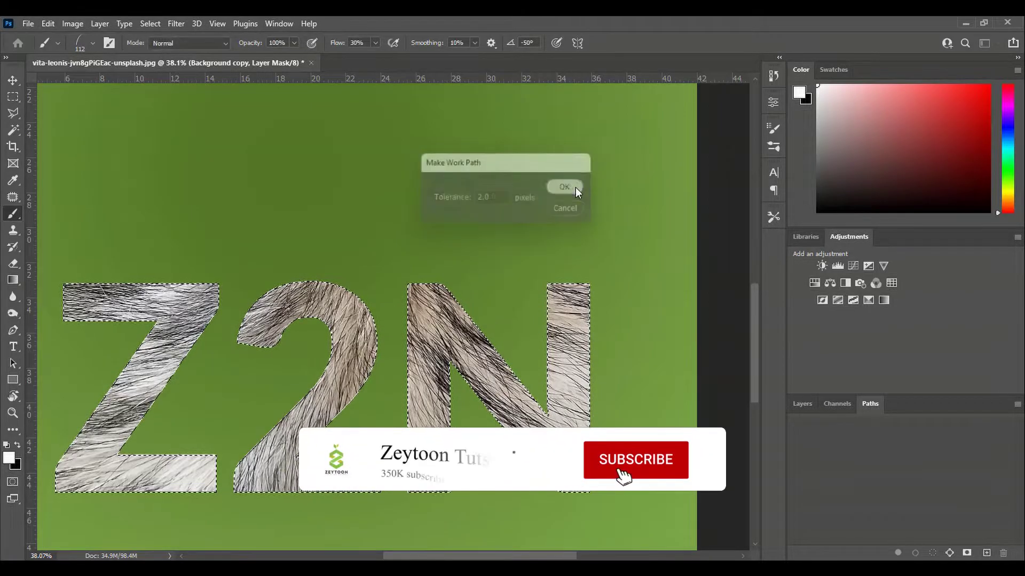
- Stroke the work path with the fur brush, then delete the path
click(802, 404)
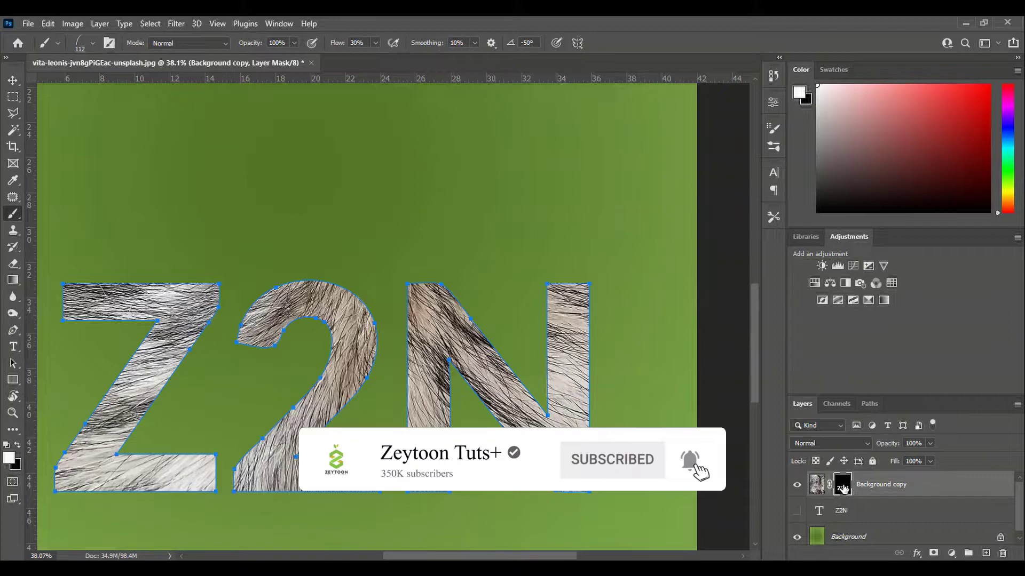
click(878, 407)
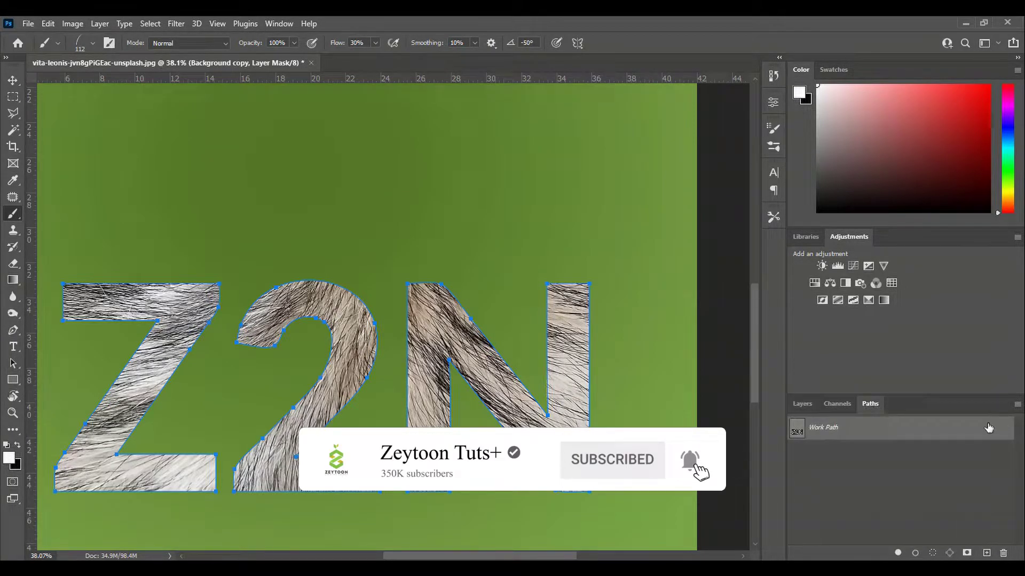
right_click(956, 435)
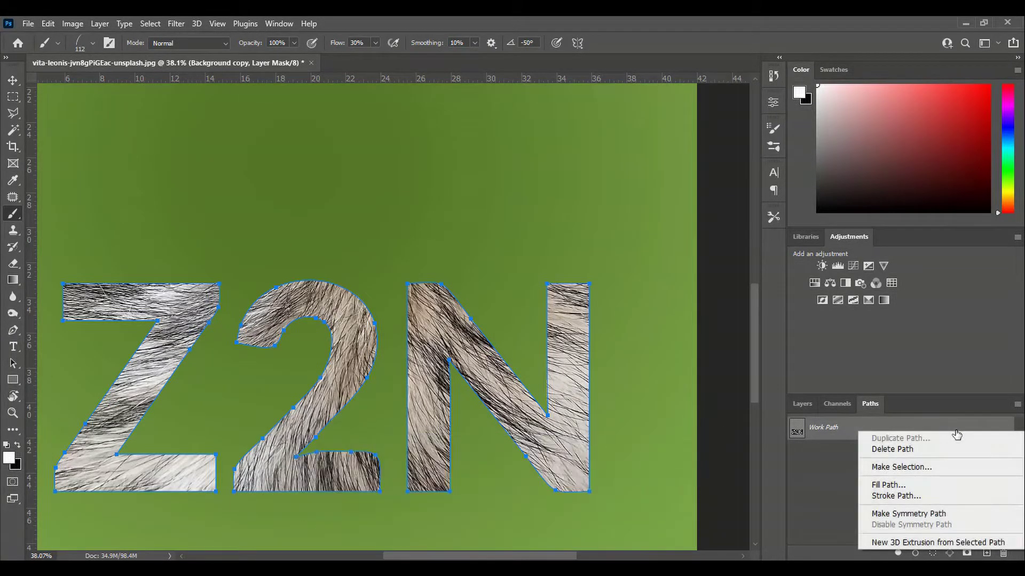
click(929, 496)
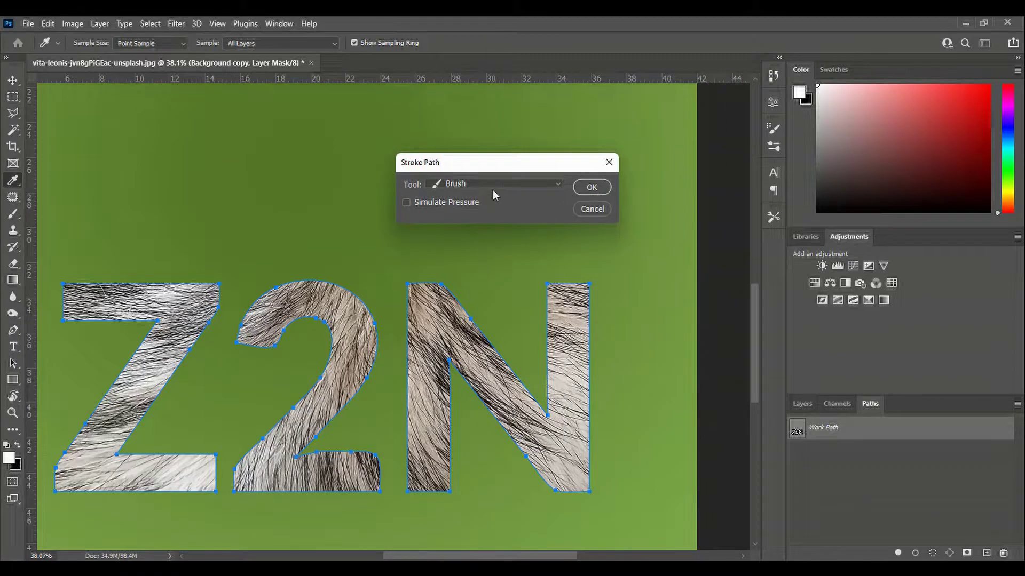
click(589, 188)
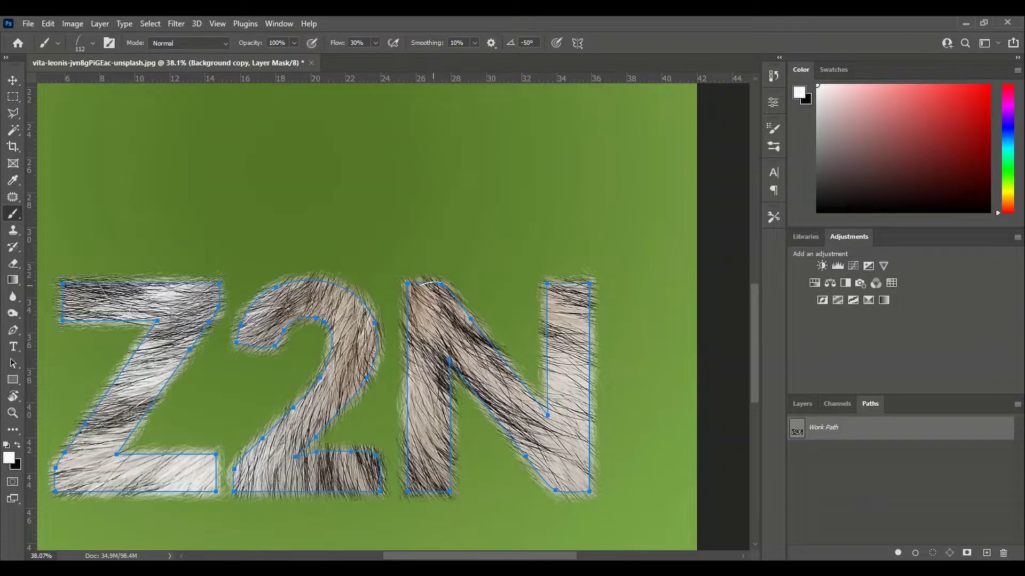
scroll(392, 319, down, 1)
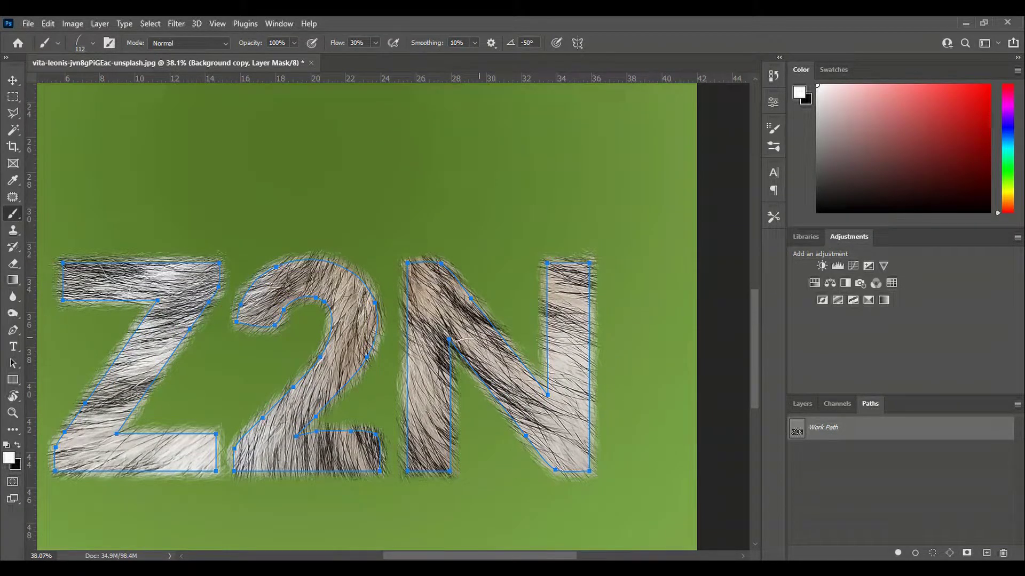
key(Delete)
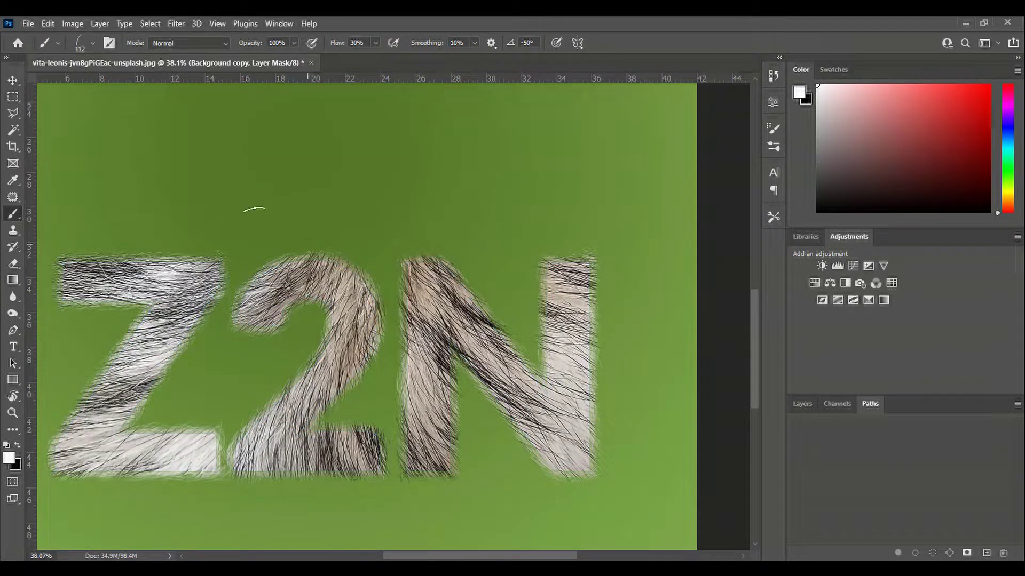
- Convert the Background copy layer into a smart object
click(13, 80)
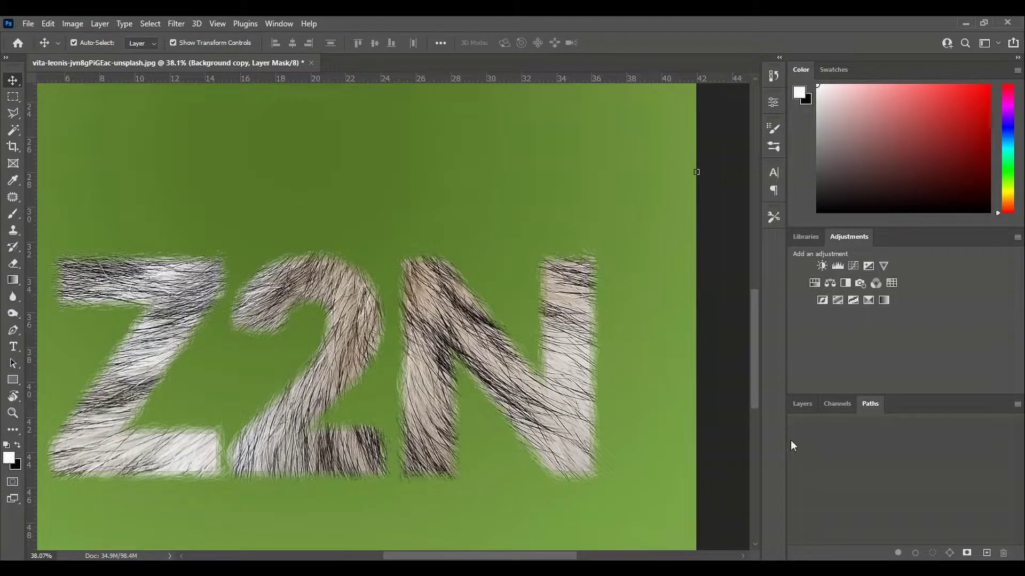
click(800, 404)
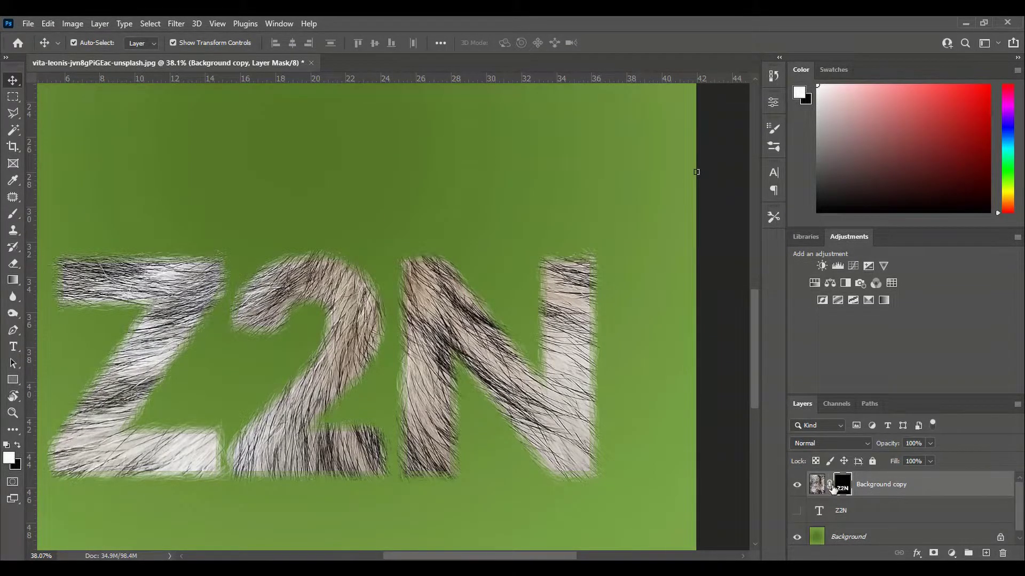
right_click(866, 488)
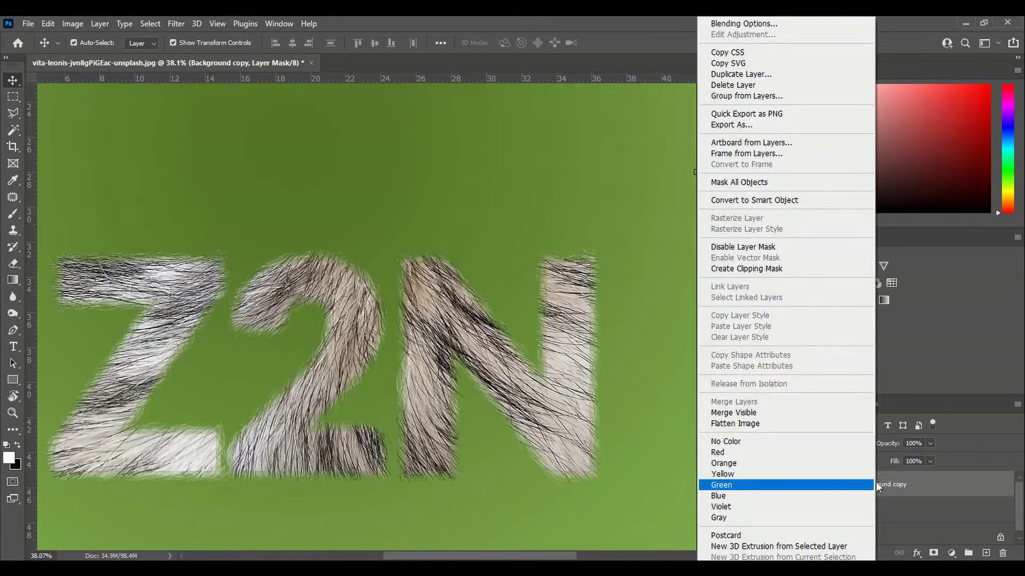
click(790, 201)
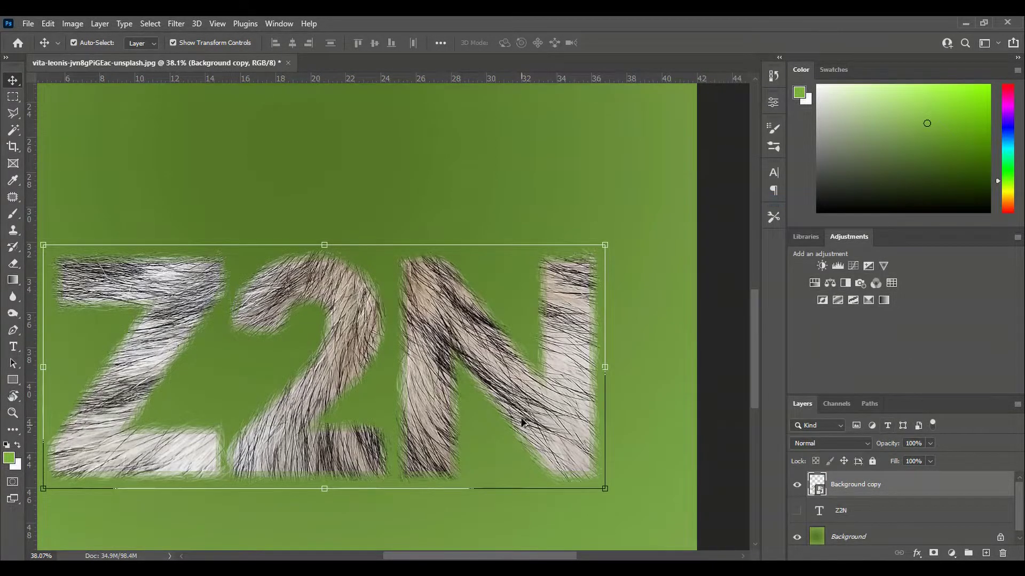
- Centre the Z2N letters horizontally and vertically on the canvas
key(ctrl+0)
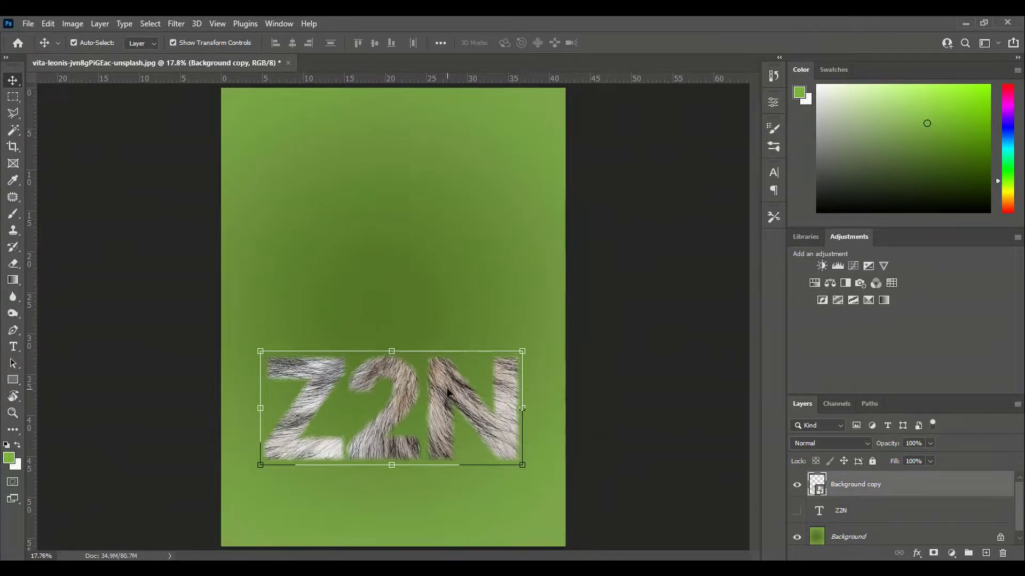
drag(447, 392, 446, 279)
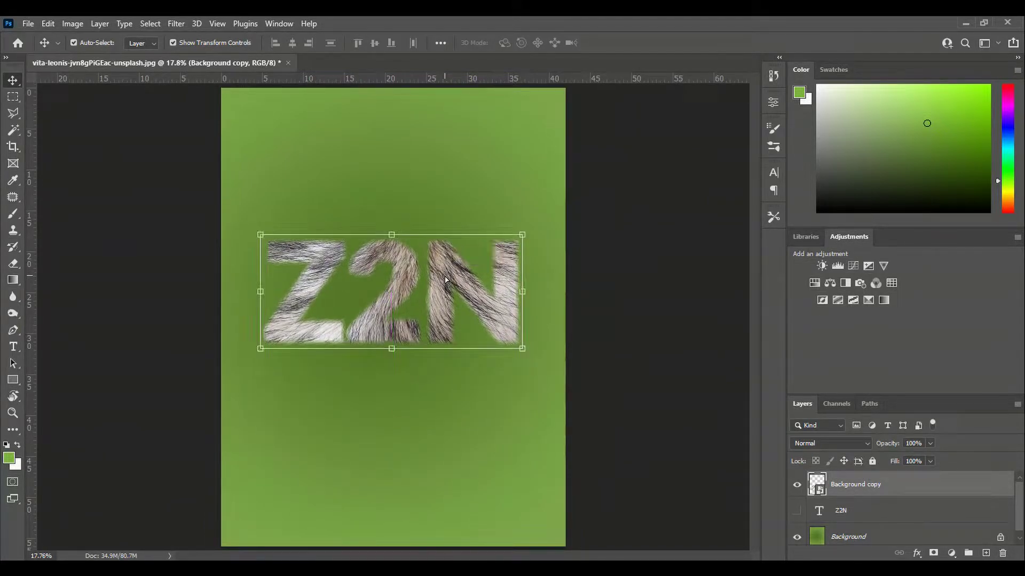
key(ctrl+a)
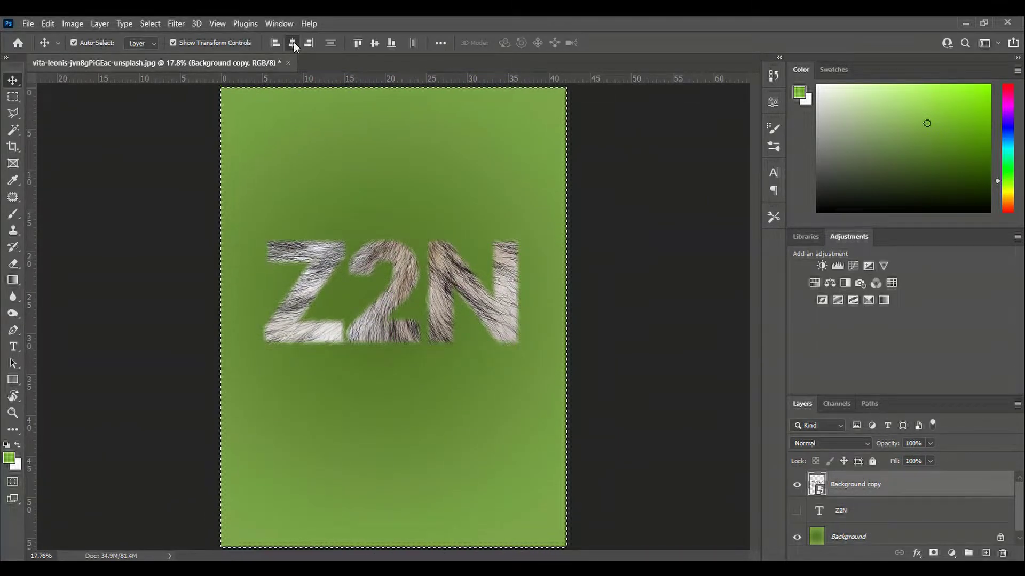
click(293, 43)
key(ctrl+d)
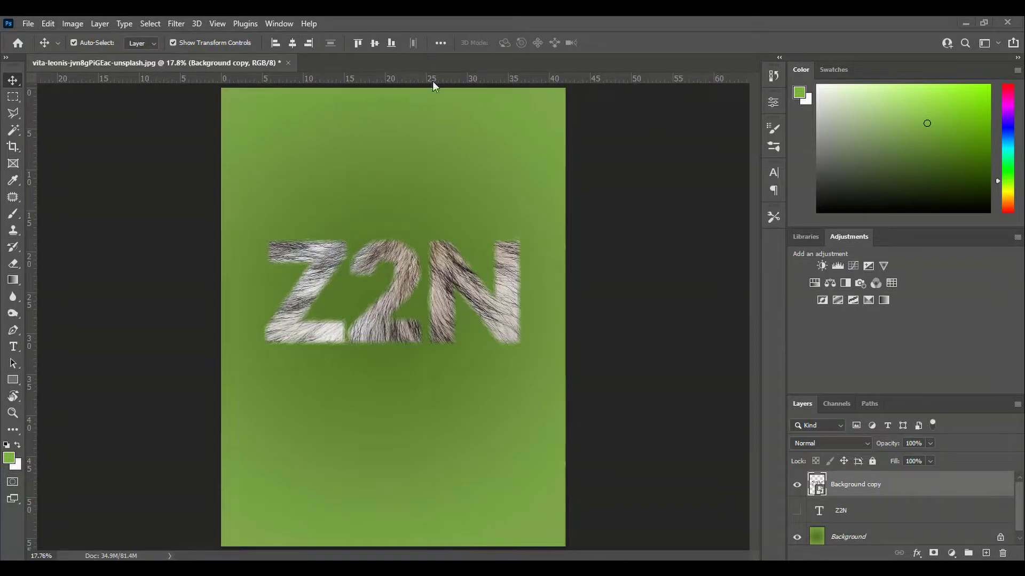
key(ctrl+a)
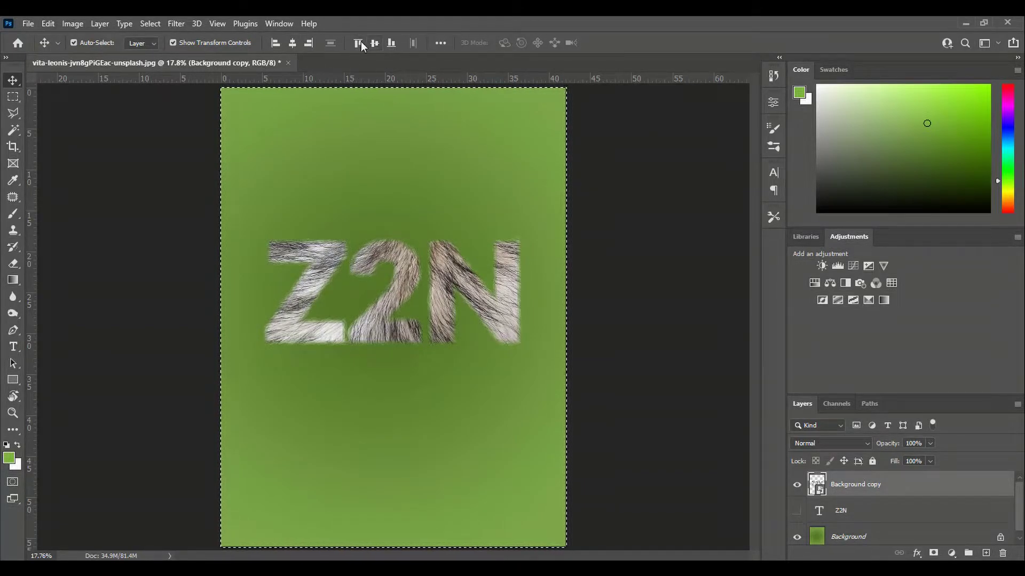
click(374, 43)
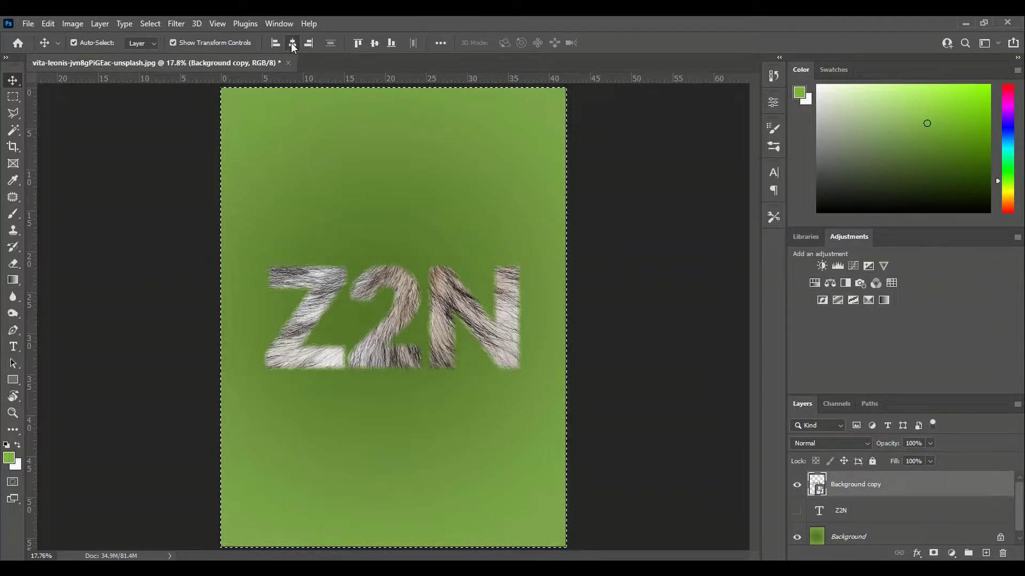
key(ctrl+d)
- Duplicate the fur layer as Background copy 2 and rasterize it
scroll(624, 453, up, 5)
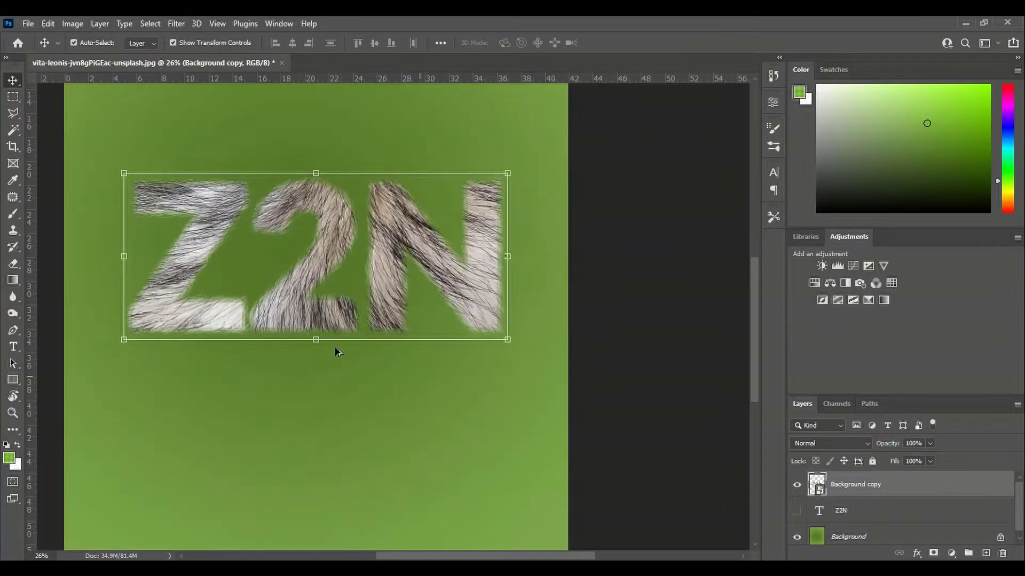
scroll(215, 243, up, 2)
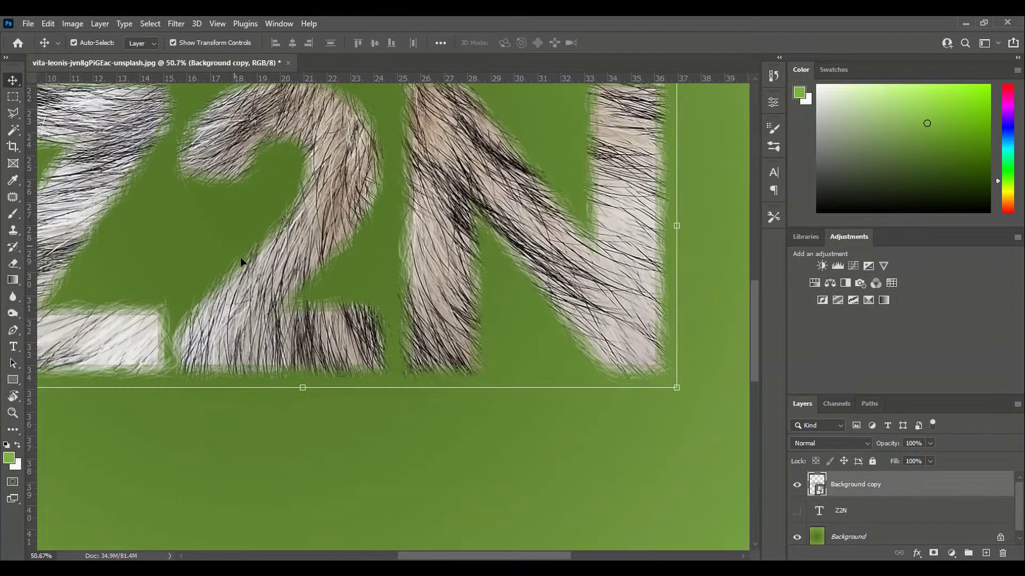
scroll(241, 258, up, 3)
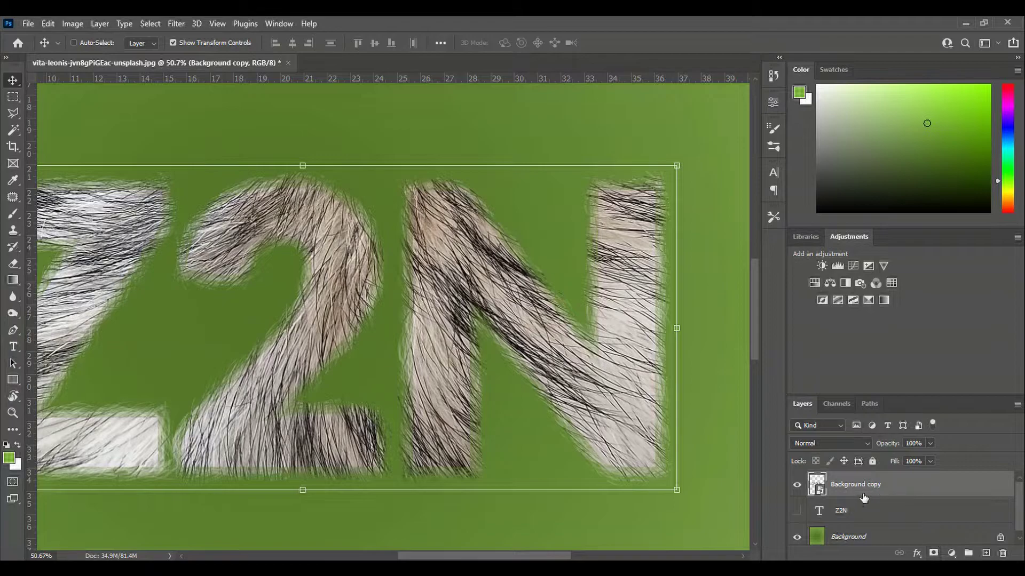
key(ctrl+j)
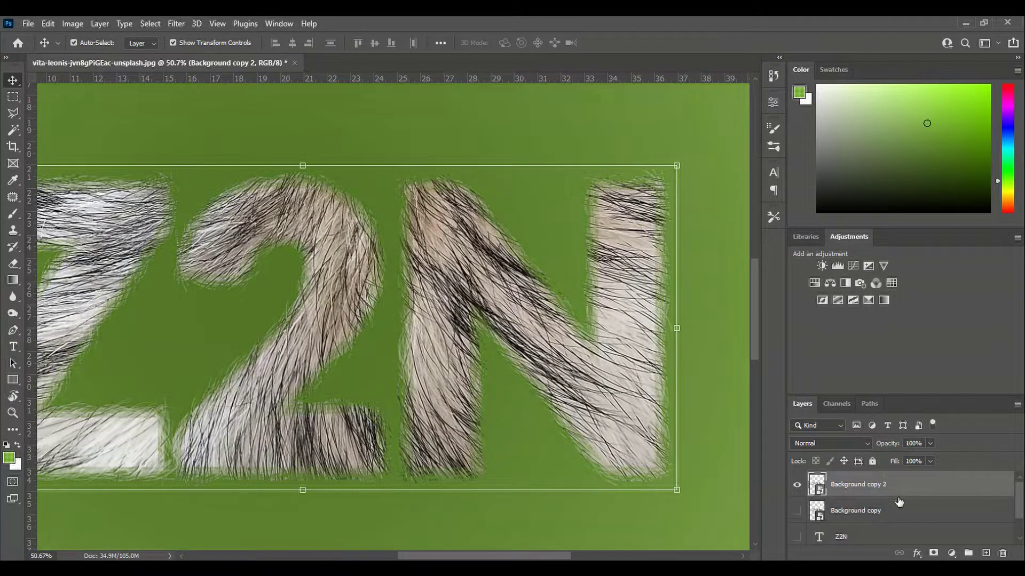
right_click(881, 490)
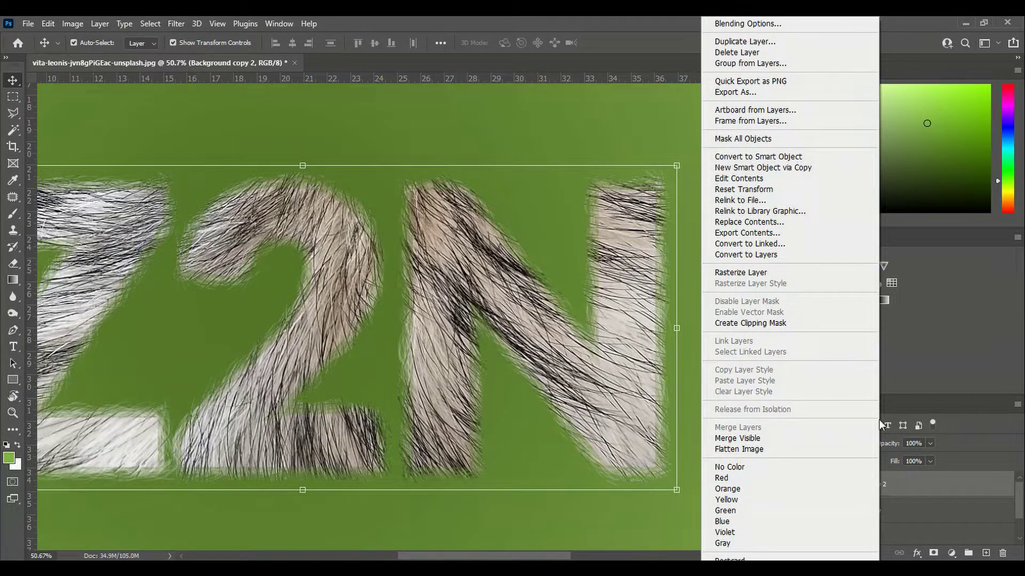
click(911, 483)
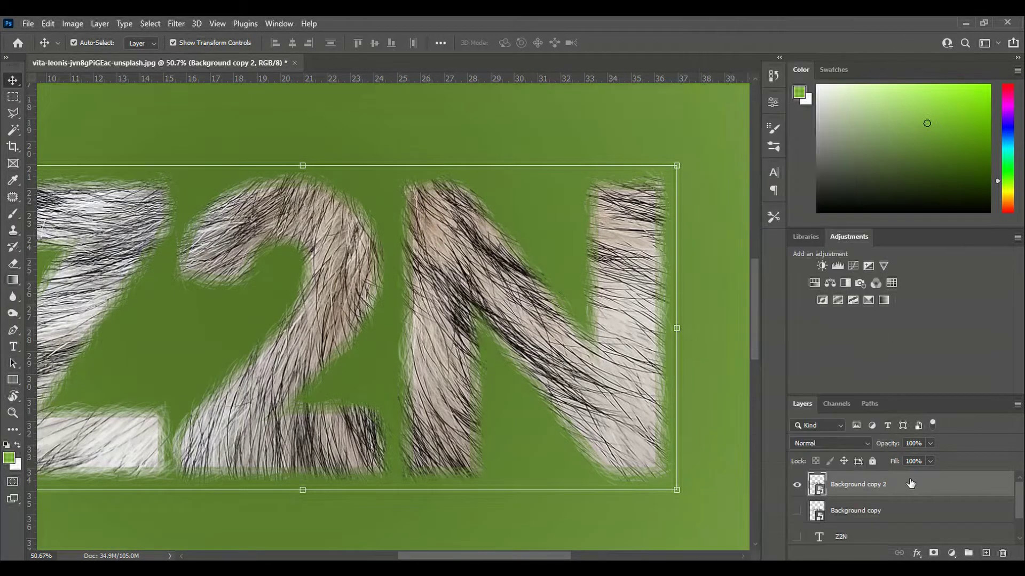
right_click(851, 487)
click(752, 277)
scroll(727, 373, down, 1)
scroll(696, 405, down, 2)
scroll(467, 407, up, 3)
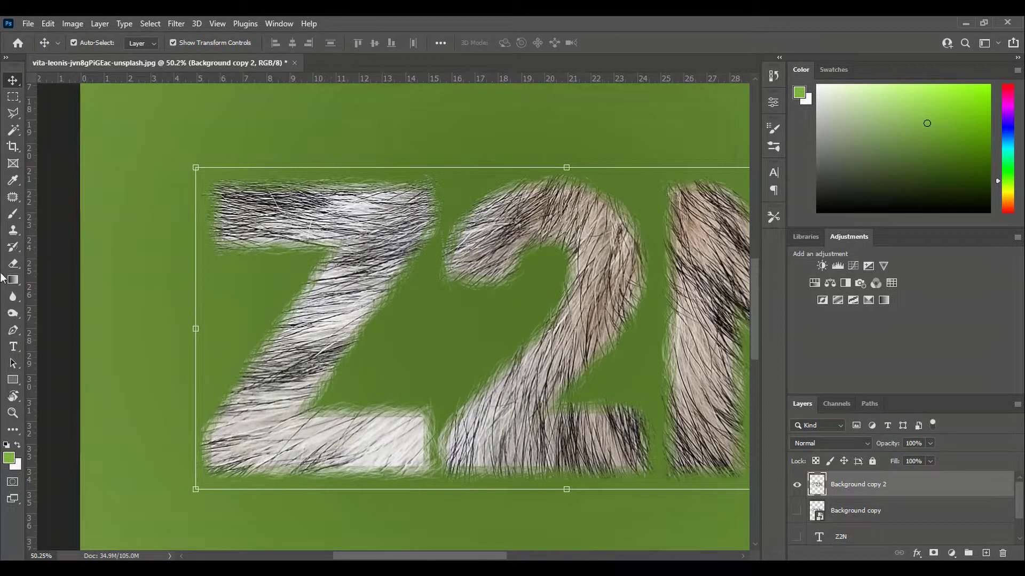
drag(478, 557, 504, 557)
click(13, 316)
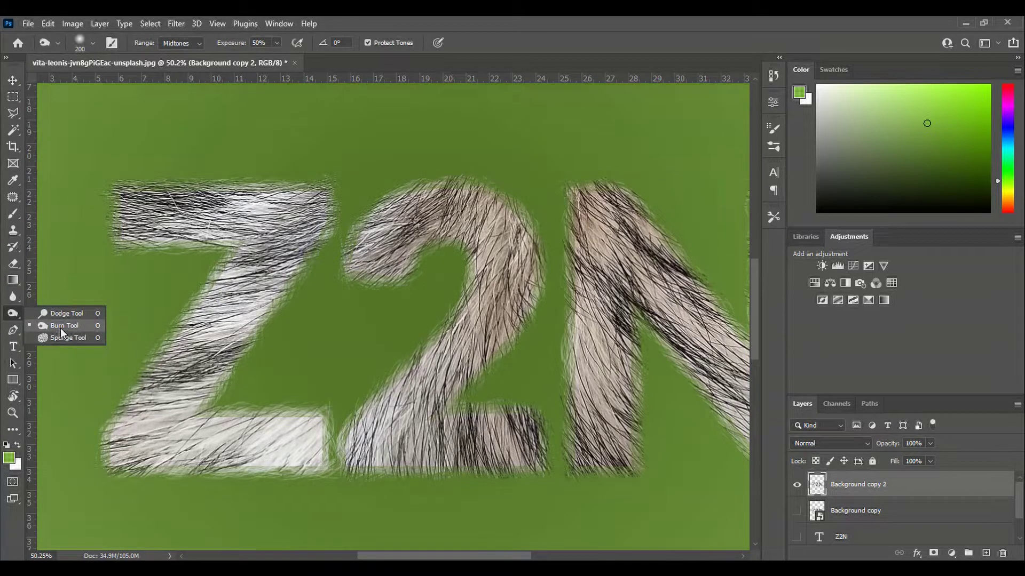
- Burn the fur inside the 2's curve and along its right stroke with a 300 brush
click(61, 332)
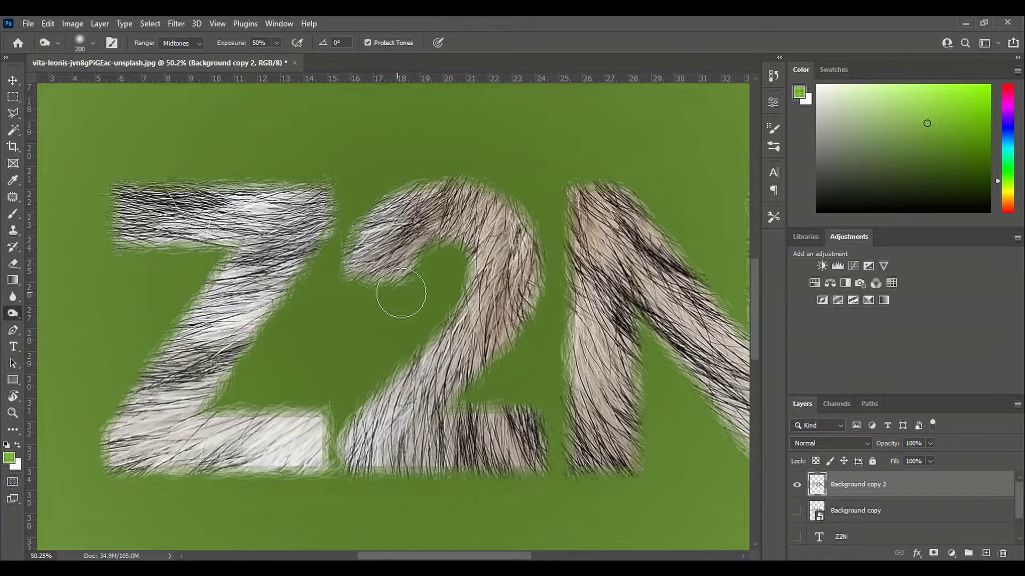
key(bracketright)
key(bracketright)
mouse_move(445, 251)
mouse_down()
mouse_move(446, 288)
mouse_move(452, 273)
mouse_move(427, 291)
mouse_move(431, 273)
mouse_move(439, 264)
mouse_move(430, 309)
mouse_move(385, 339)
mouse_move(382, 359)
mouse_move(404, 337)
mouse_move(374, 373)
mouse_move(381, 385)
mouse_move(336, 404)
mouse_move(327, 445)
mouse_move(353, 493)
mouse_move(474, 495)
mouse_up()
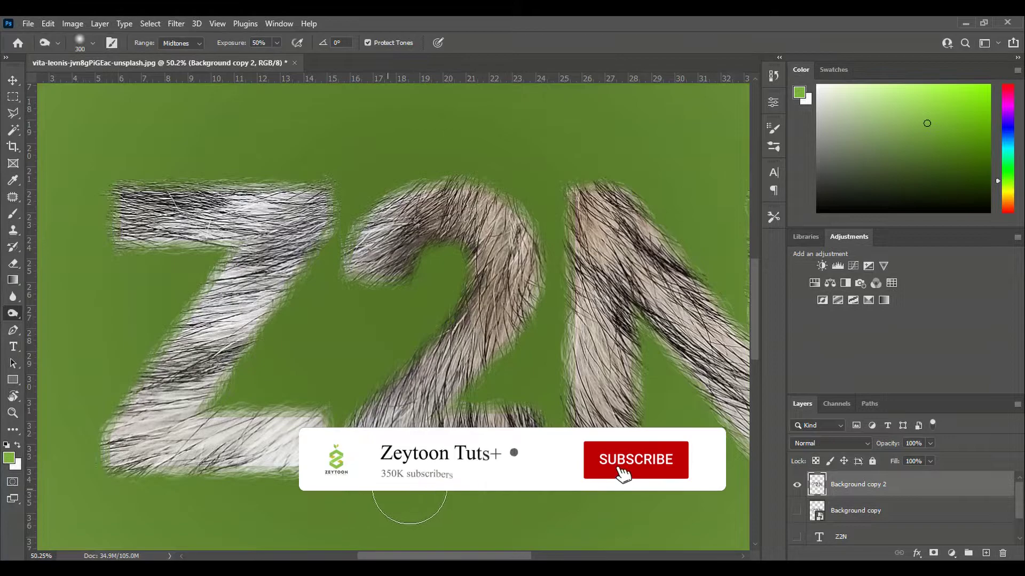
mouse_move(481, 397)
mouse_down()
mouse_move(520, 355)
mouse_move(547, 252)
mouse_move(546, 282)
mouse_move(546, 201)
mouse_move(499, 144)
mouse_move(412, 153)
mouse_move(518, 173)
mouse_up()
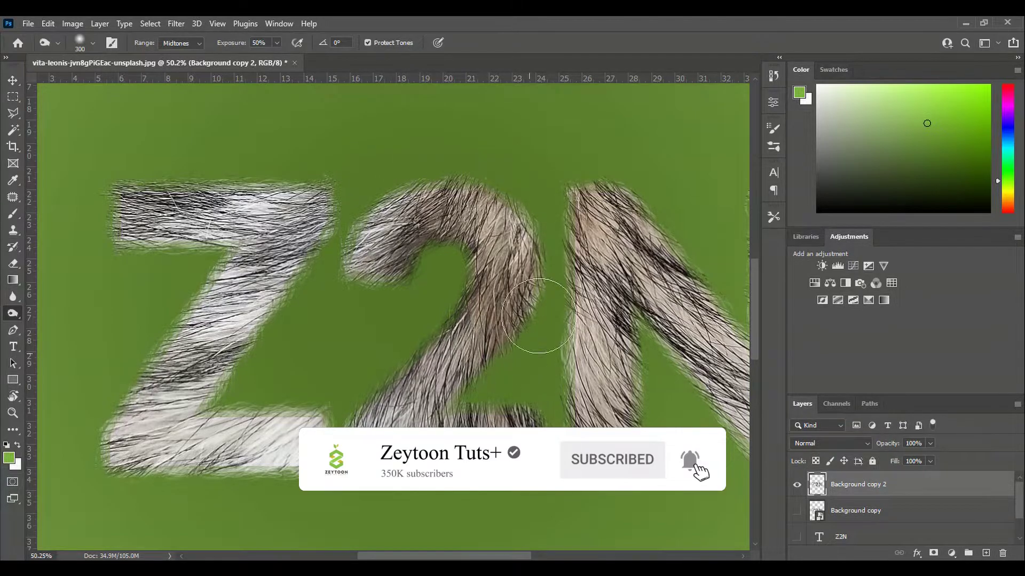
- With a 200 brush, burn the 2's diagonal, the Z's lower stroke and the N's right edge
key([)
key([)
mouse_move(455, 253)
mouse_down()
mouse_move(457, 274)
mouse_move(419, 323)
mouse_move(428, 319)
mouse_move(358, 372)
mouse_move(230, 401)
mouse_move(253, 392)
mouse_move(236, 390)
mouse_move(300, 389)
mouse_move(228, 399)
mouse_move(218, 390)
mouse_move(287, 348)
mouse_move(285, 336)
mouse_move(267, 350)
mouse_move(340, 160)
mouse_move(282, 170)
mouse_move(103, 170)
mouse_move(107, 223)
mouse_move(88, 280)
mouse_move(160, 264)
mouse_move(106, 266)
mouse_move(141, 270)
mouse_move(132, 300)
mouse_move(166, 325)
mouse_move(108, 383)
mouse_move(104, 373)
mouse_move(86, 424)
mouse_move(99, 427)
mouse_move(83, 451)
mouse_move(117, 402)
mouse_move(107, 393)
mouse_move(116, 482)
mouse_move(219, 488)
mouse_move(108, 486)
mouse_move(313, 481)
mouse_move(235, 480)
mouse_move(251, 482)
mouse_move(323, 393)
mouse_up()
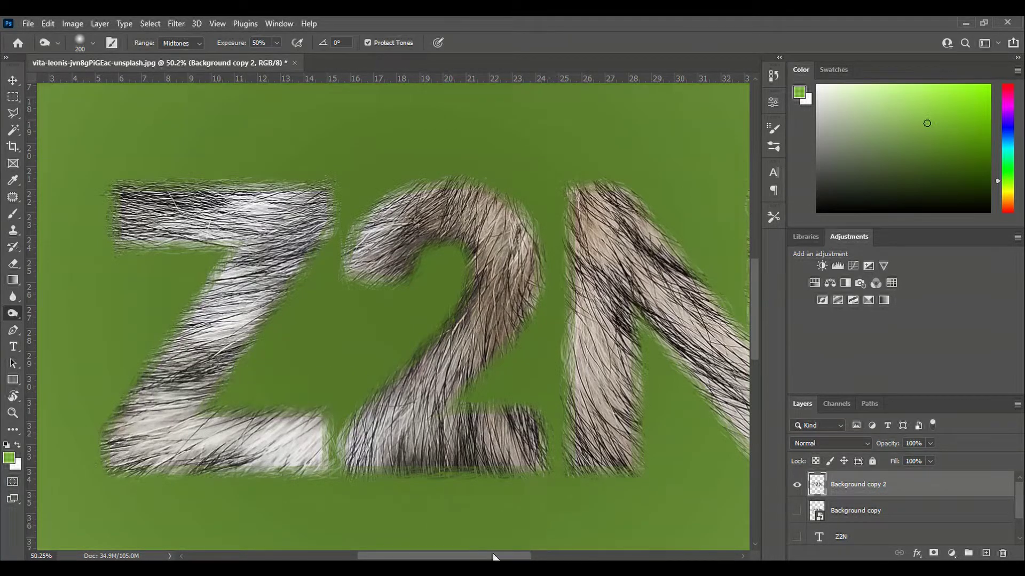
drag(493, 557, 574, 556)
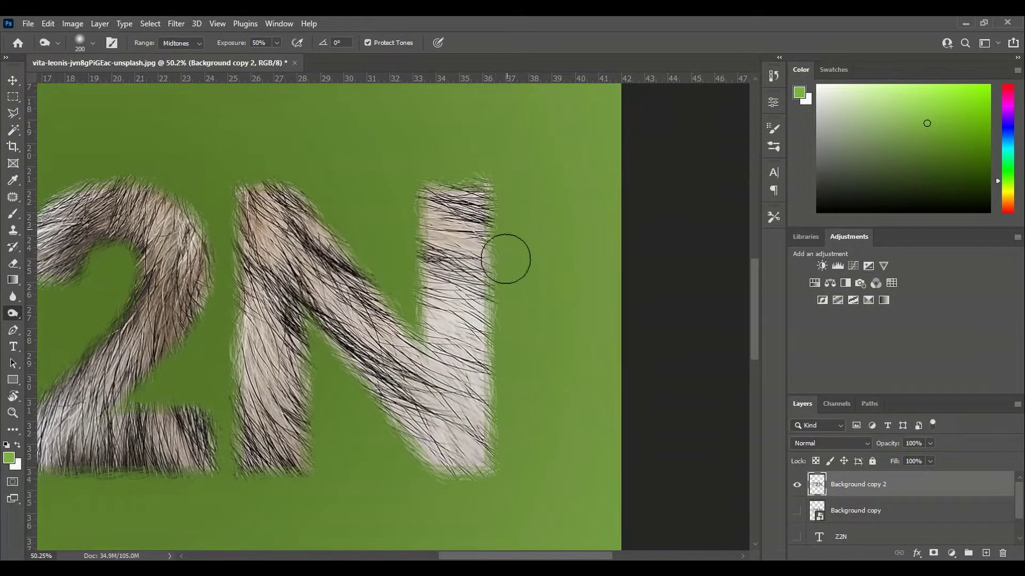
mouse_move(506, 259)
mouse_down()
mouse_move(492, 491)
mouse_move(458, 495)
mouse_move(386, 424)
mouse_move(461, 465)
mouse_move(381, 436)
mouse_move(311, 357)
mouse_move(357, 405)
mouse_move(317, 343)
mouse_move(314, 442)
mouse_move(253, 427)
mouse_move(240, 392)
mouse_move(233, 431)
mouse_move(227, 195)
mouse_move(259, 170)
mouse_move(309, 187)
mouse_move(375, 281)
mouse_move(375, 265)
mouse_move(405, 323)
mouse_move(416, 310)
mouse_move(405, 195)
mouse_move(402, 240)
mouse_move(414, 173)
mouse_move(509, 172)
mouse_move(501, 450)
mouse_move(404, 490)
mouse_up()
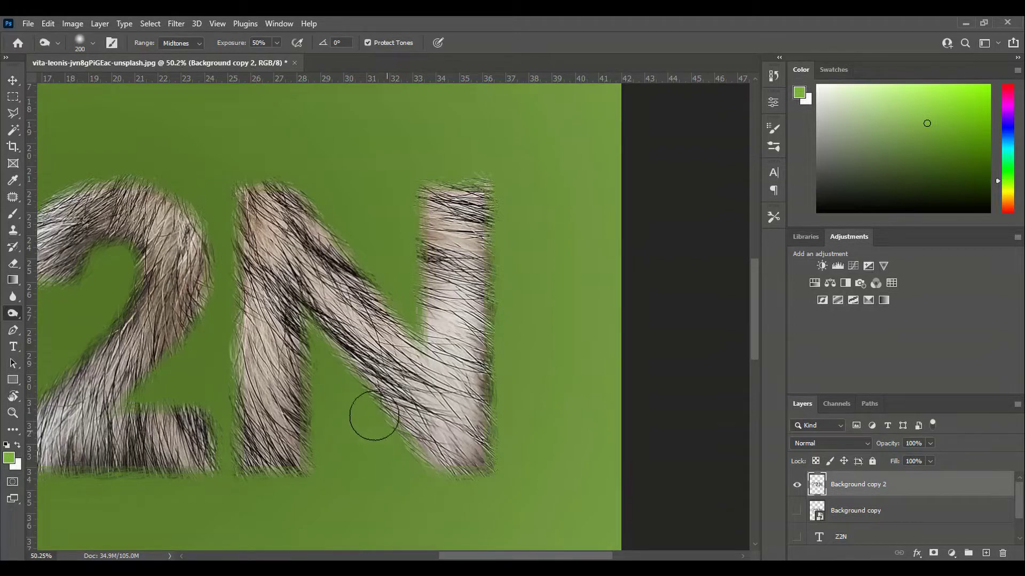
scroll(362, 302, down, 4)
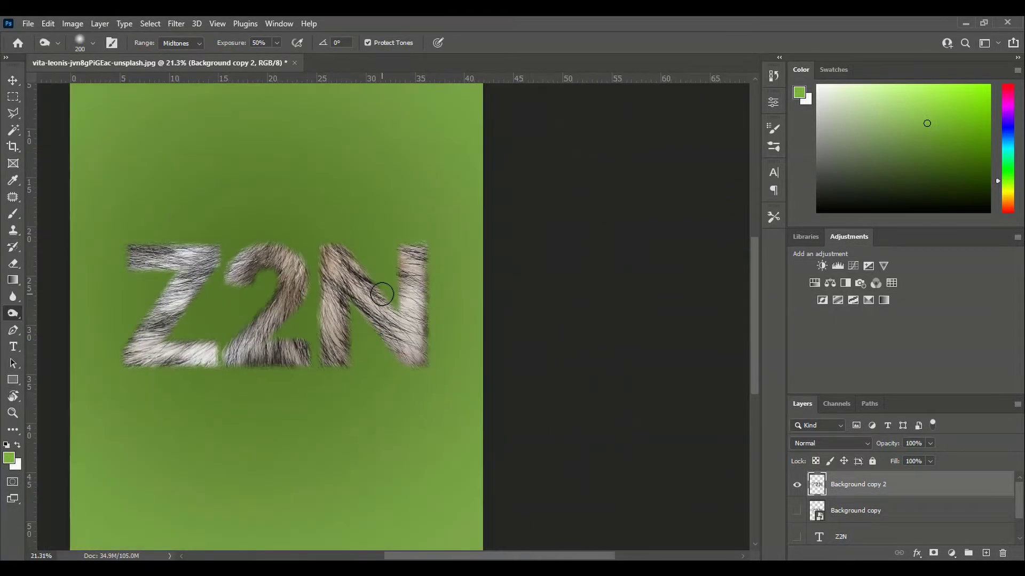
- Stop burning and select the Background layer in the Layers panel
click(13, 80)
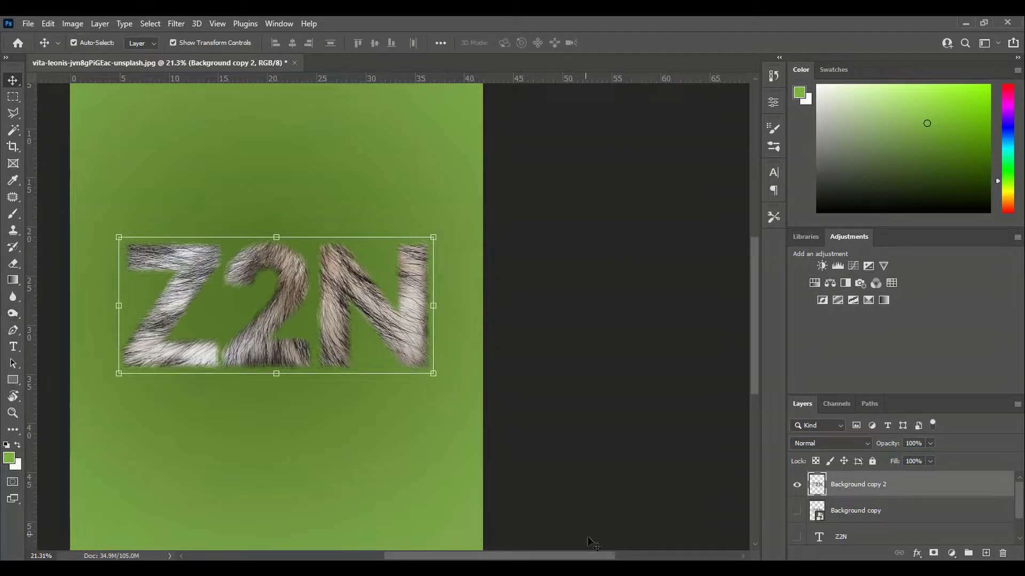
scroll(902, 526, down, 1)
click(865, 533)
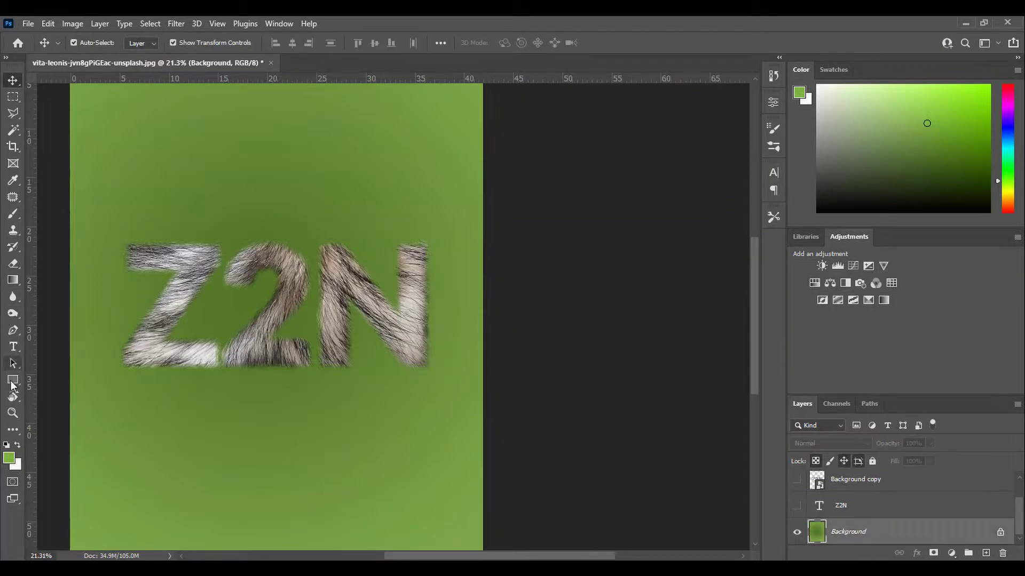
- Fill the background with a radial gradient from medium green at the bottom-left to light green
click(14, 283)
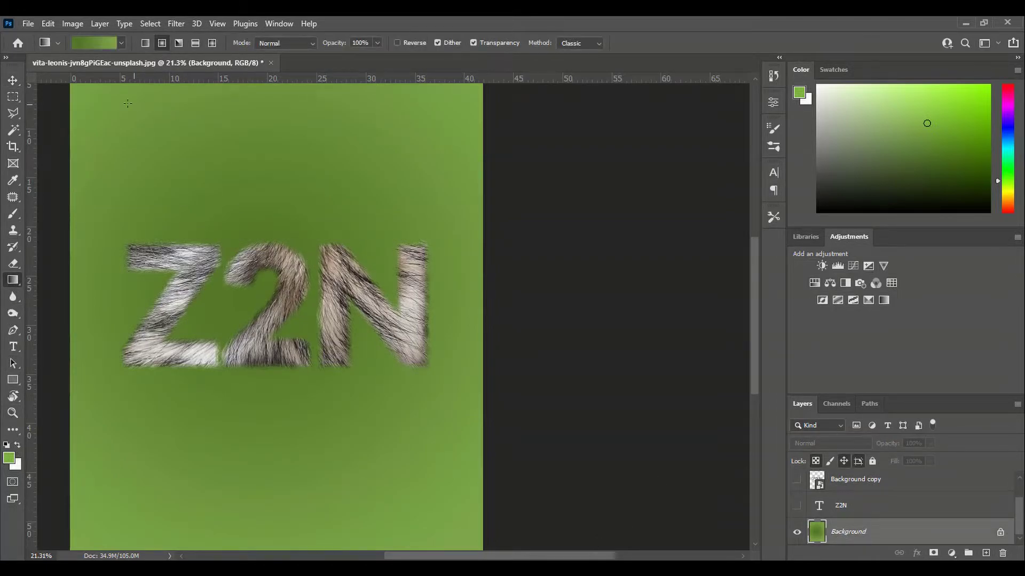
click(98, 47)
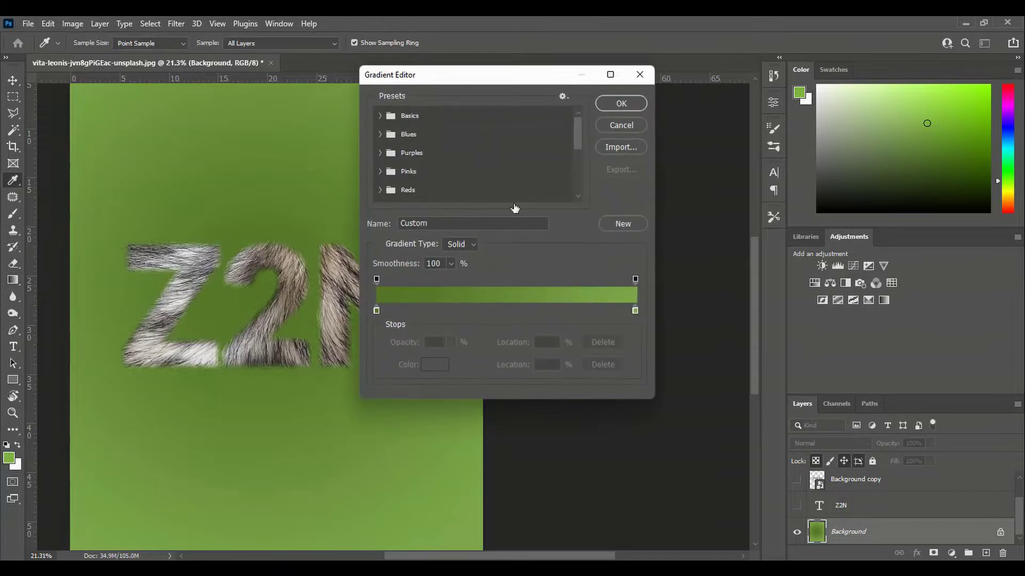
click(636, 310)
click(437, 364)
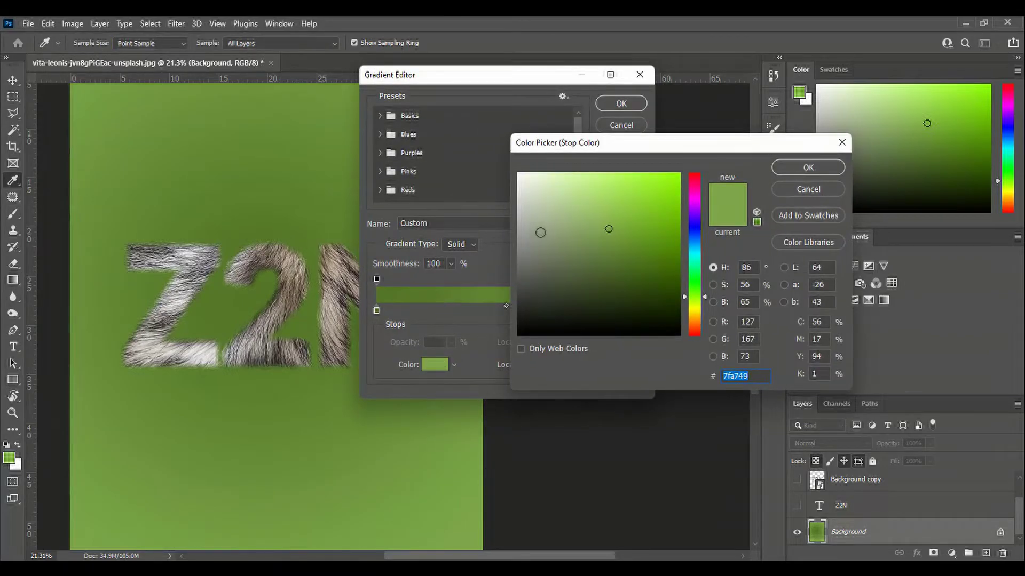
mouse_move(542, 231)
mouse_down()
mouse_move(572, 181)
mouse_move(603, 198)
mouse_move(557, 182)
mouse_up()
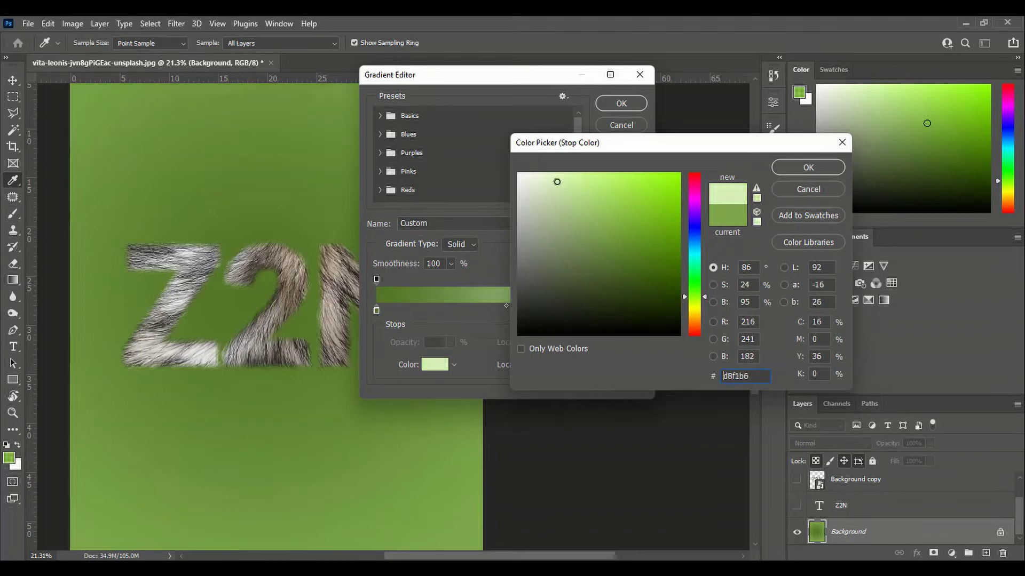
key(Return)
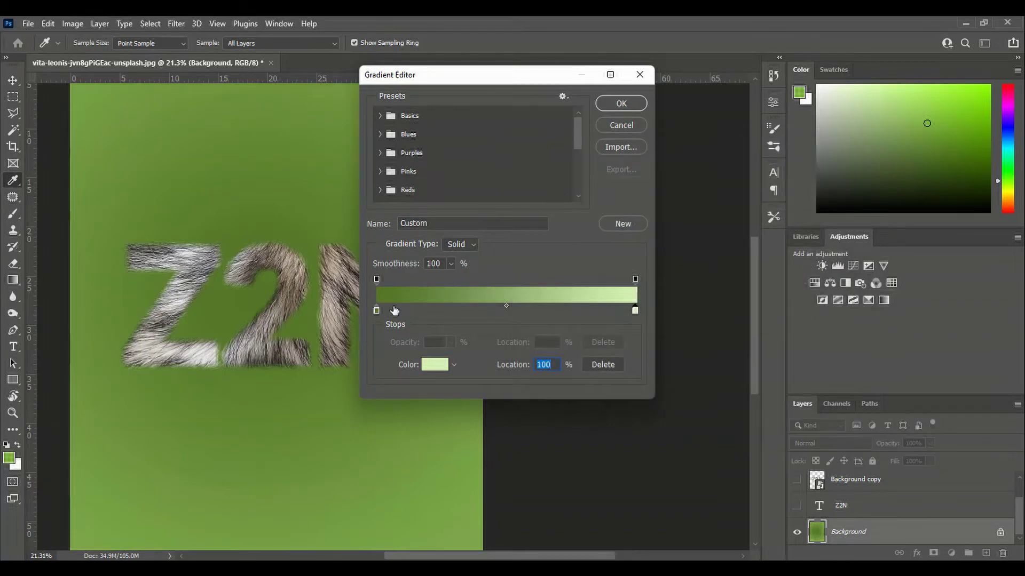
click(376, 310)
click(320, 315)
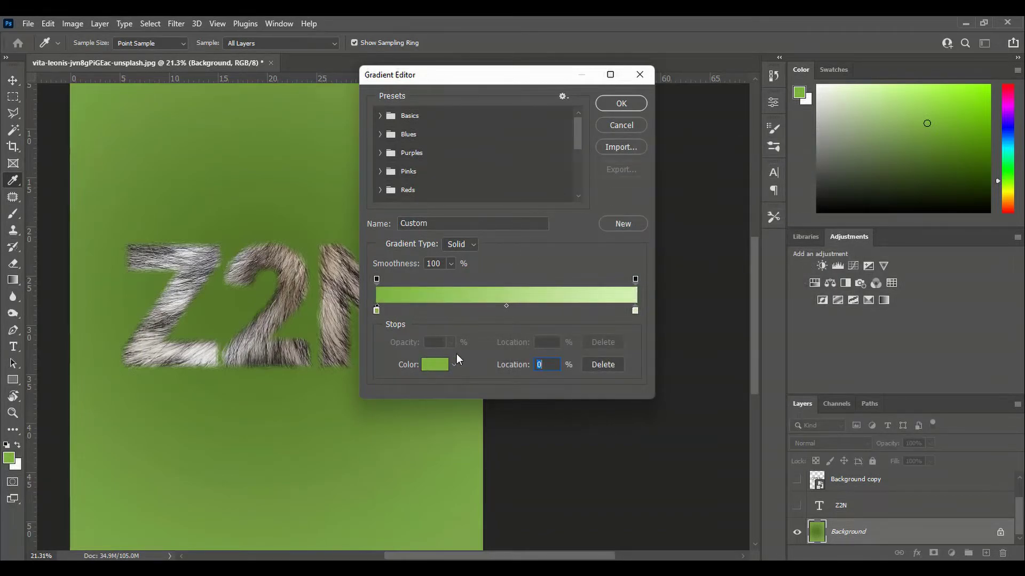
key(Return)
drag(279, 331, 129, 540)
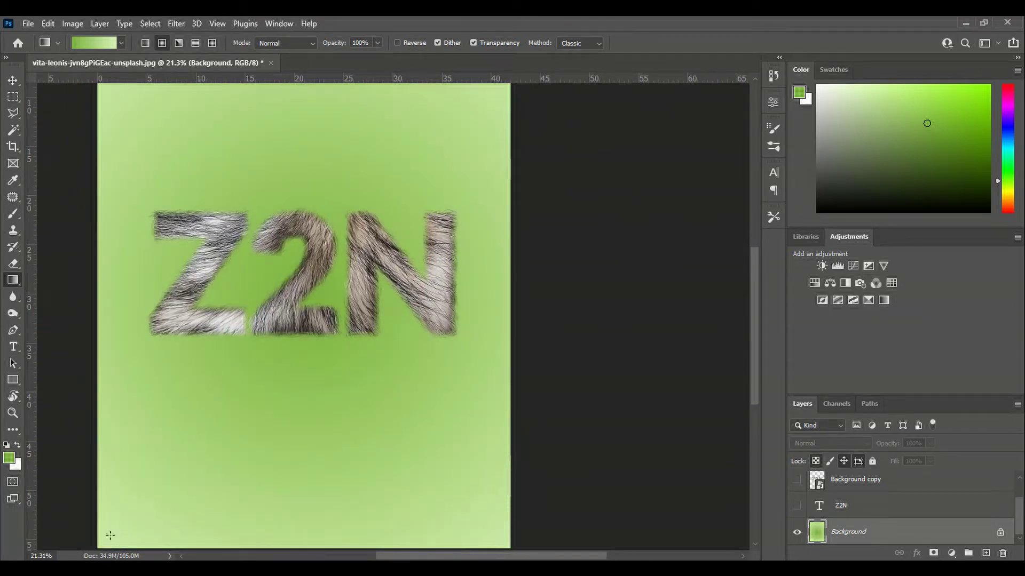
drag(95, 539, 307, 279)
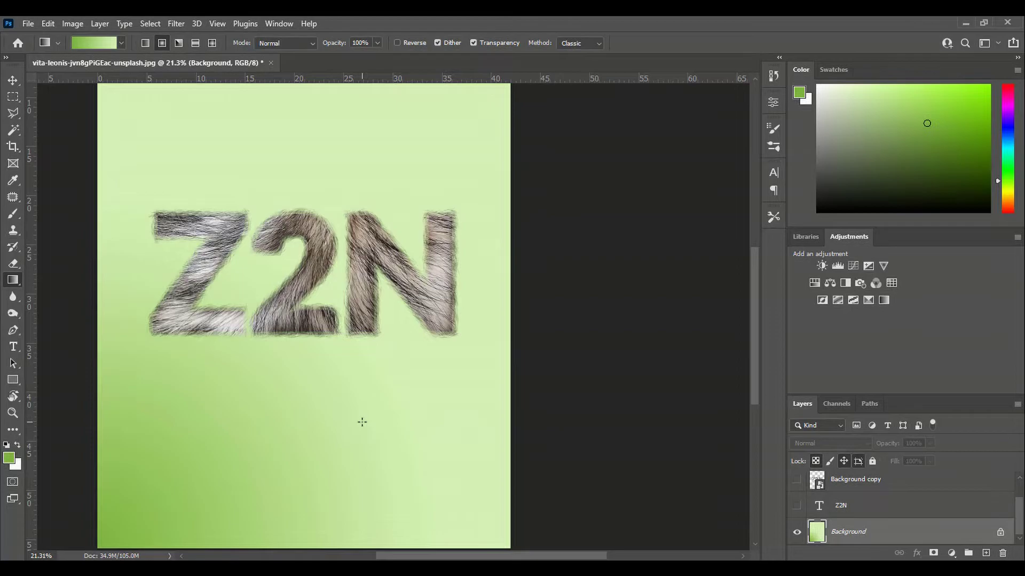
scroll(362, 421, down, 3)
scroll(441, 327, up, 2)
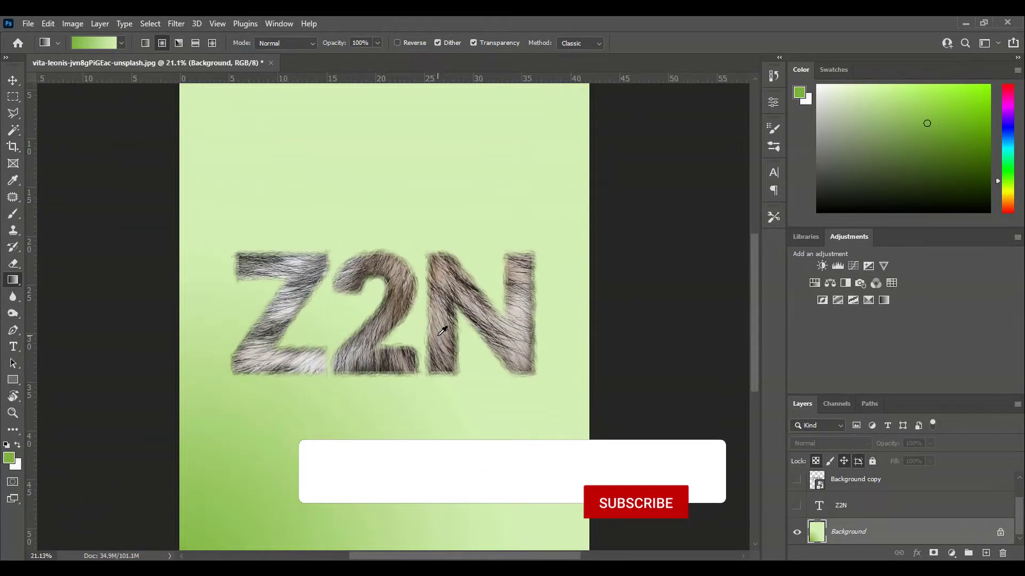
scroll(441, 331, up, 2)
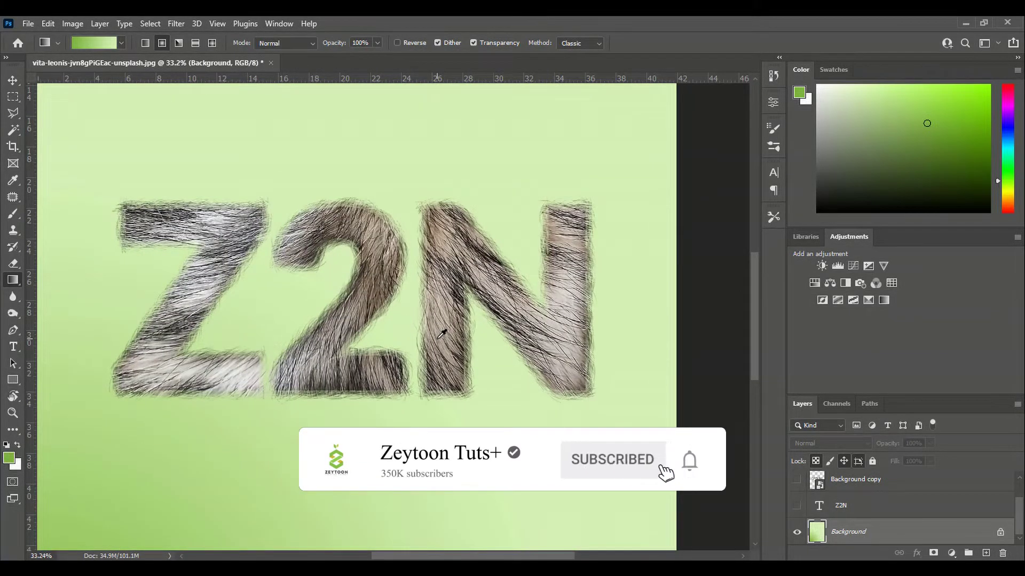